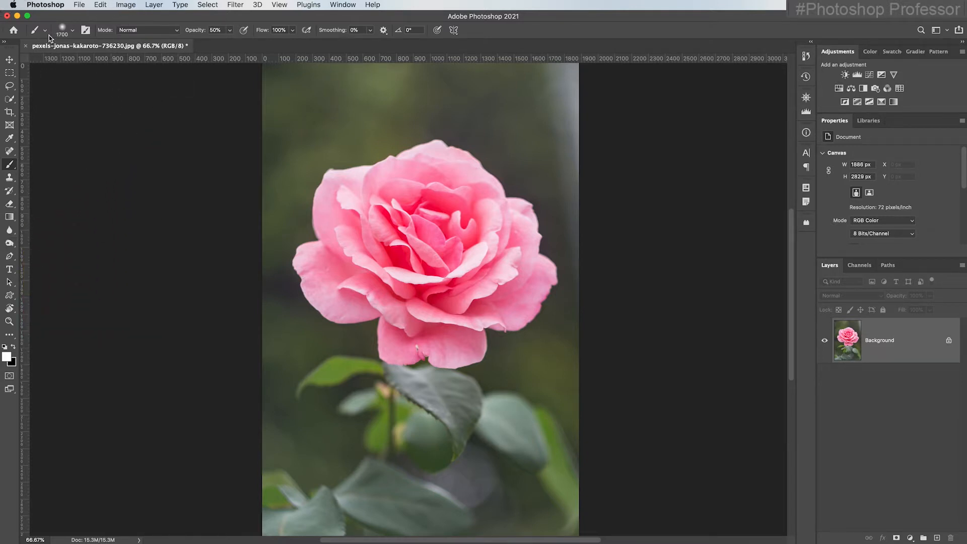
Set the Brush tool size to about 68 px in the brush preset picker
{"action": "left_click", "coordinate": [73, 31]}
{"action": "left_click", "coordinate": [213, 130]}
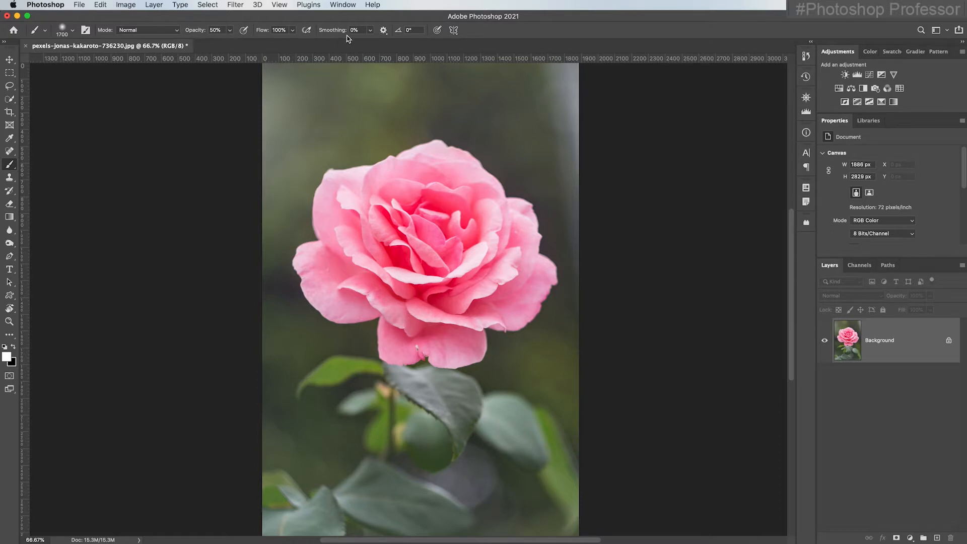
{"action": "left_click", "coordinate": [73, 34]}
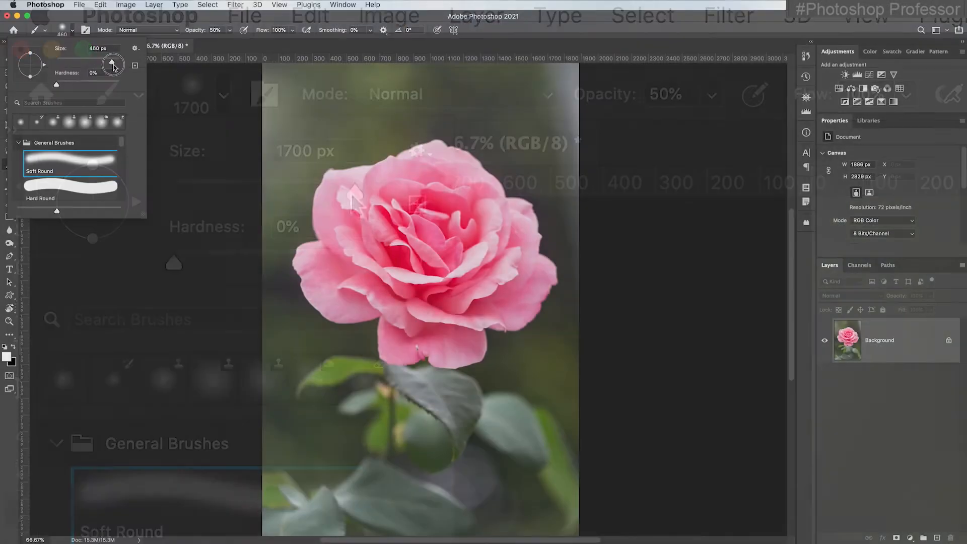
{"action": "left_click_drag", "start_coordinate": [355, 193], "coordinate": [201, 199]}
{"action": "mouse_move", "coordinate": [66, 65]}
{"action": "left_mouse_down"}
{"action": "mouse_move", "coordinate": [105, 66]}
{"action": "mouse_move", "coordinate": [63, 66]}
{"action": "mouse_move", "coordinate": [101, 68]}
{"action": "mouse_move", "coordinate": [77, 62]}
{"action": "mouse_move", "coordinate": [149, 87]}
{"action": "left_mouse_up"}
{"action": "left_click", "coordinate": [194, 33]}
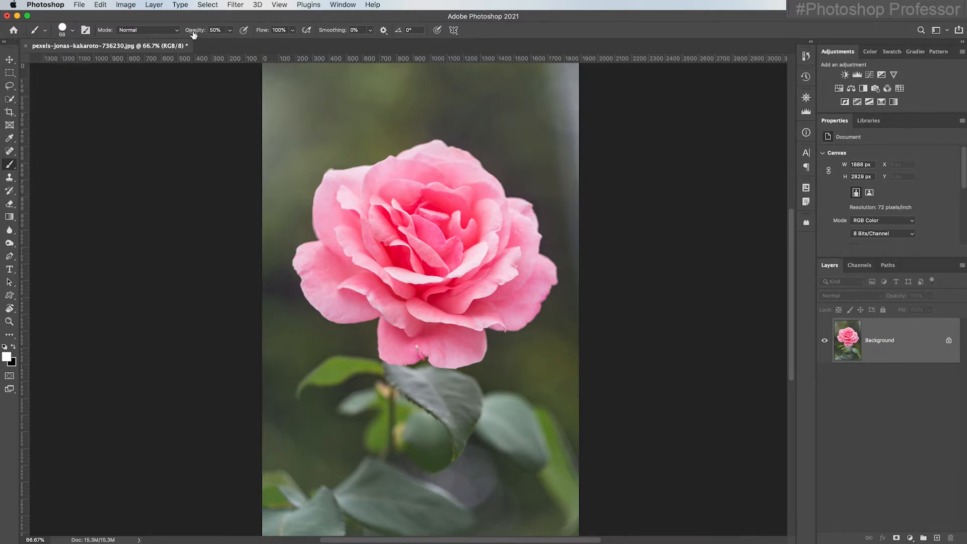
Set the brush opacity to 100%
{"action": "left_click_drag", "start_coordinate": [194, 32], "coordinate": [300, 38]}
{"action": "left_click", "coordinate": [229, 30]}
{"action": "mouse_move", "coordinate": [230, 41]}
{"action": "left_mouse_down"}
{"action": "mouse_move", "coordinate": [178, 44]}
{"action": "mouse_move", "coordinate": [233, 48]}
{"action": "left_mouse_up"}
Paint three vertical hard white strokes on the background left of the rose at 100% zoom
{"action": "left_click_drag", "start_coordinate": [280, 76], "coordinate": [278, 214]}
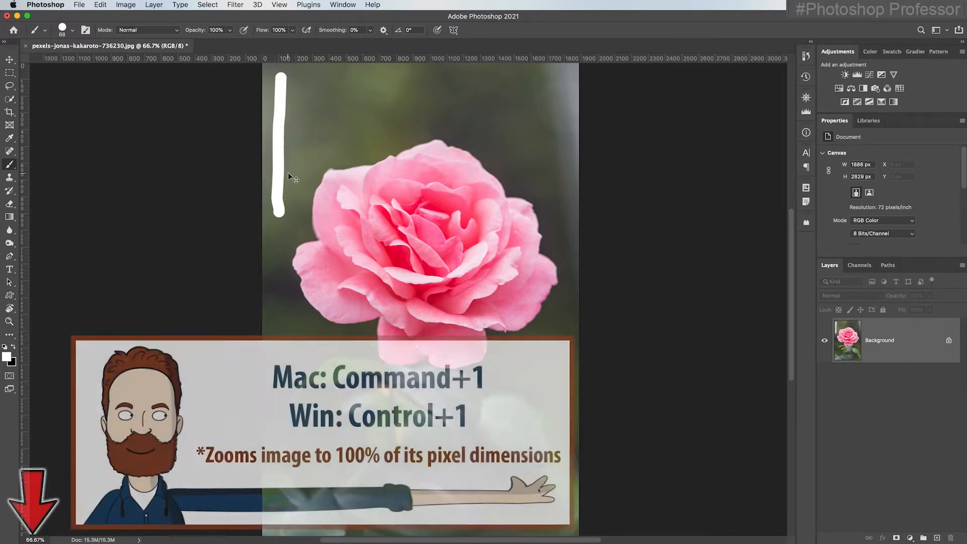
{"action": "key", "text": "super+1"}
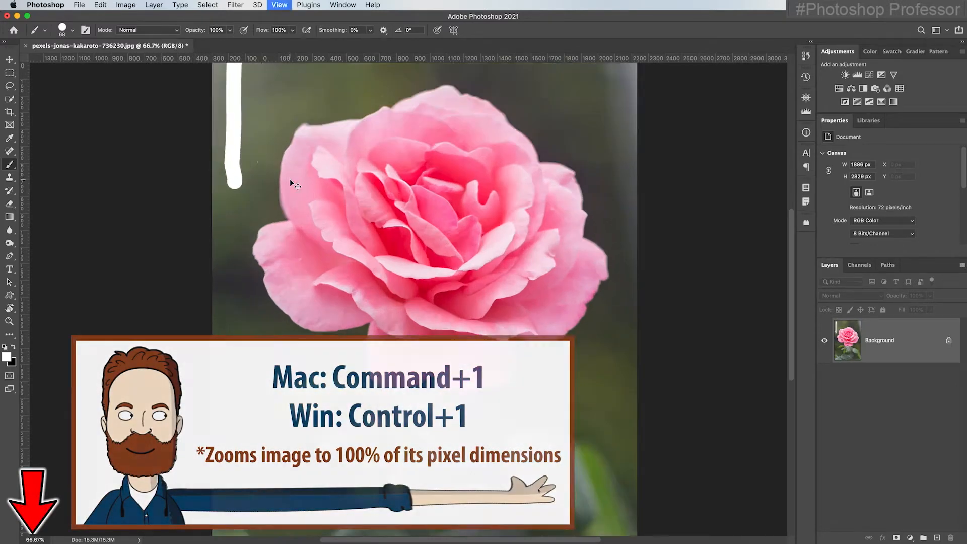
{"action": "mouse_move", "coordinate": [268, 249]}
{"action": "left_mouse_down"}
{"action": "mouse_move", "coordinate": [289, 300]}
{"action": "mouse_move", "coordinate": [276, 252]}
{"action": "left_mouse_up"}
{"action": "left_click_drag", "start_coordinate": [258, 88], "coordinate": [257, 305]}
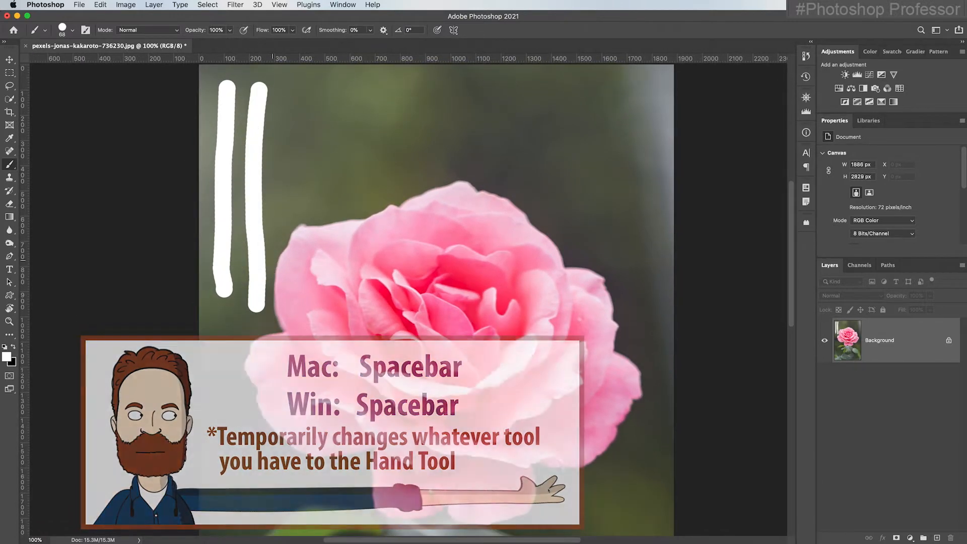
{"action": "left_click_drag", "start_coordinate": [299, 88], "coordinate": [294, 316]}
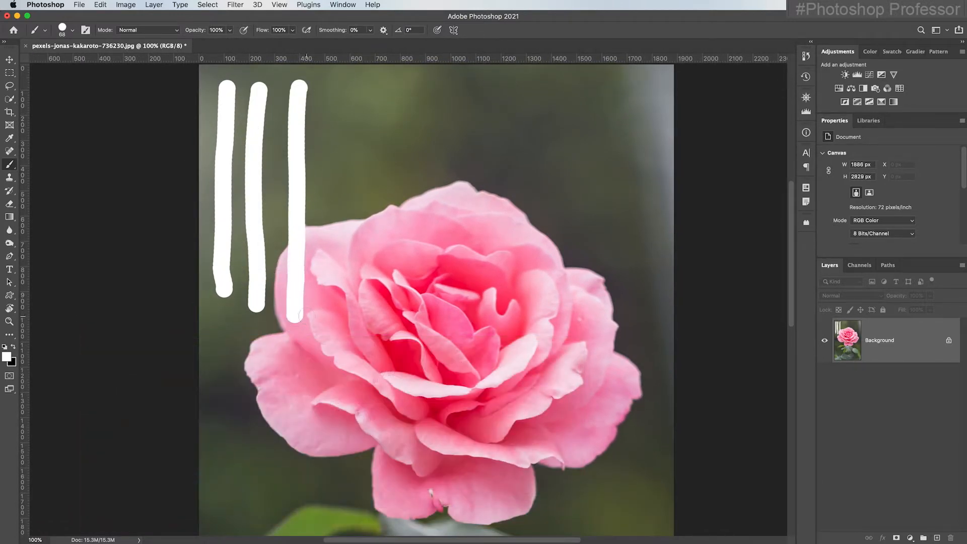
Set the brush hardness to 0% and paint five soft vertical strokes above the rose
{"action": "left_click", "coordinate": [74, 35]}
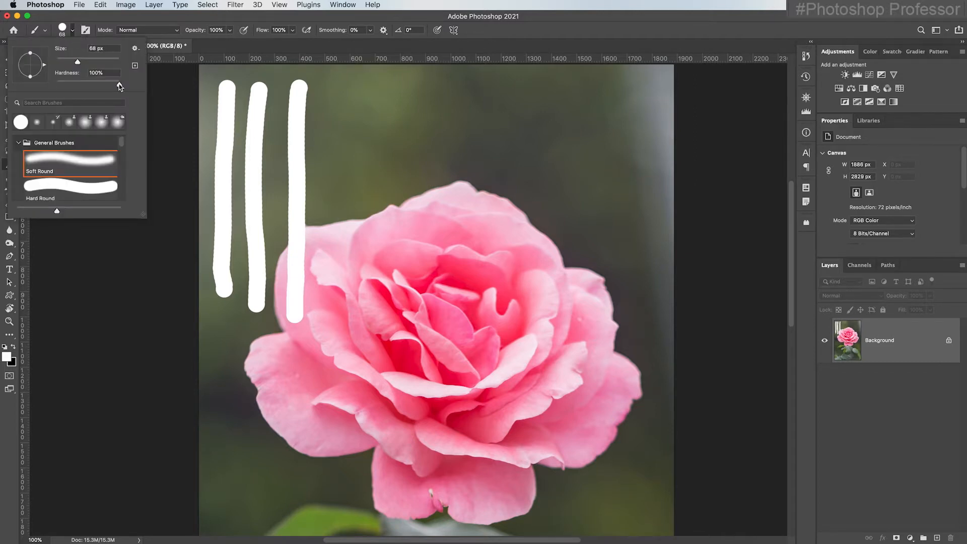
{"action": "left_click_drag", "start_coordinate": [119, 84], "coordinate": [47, 83]}
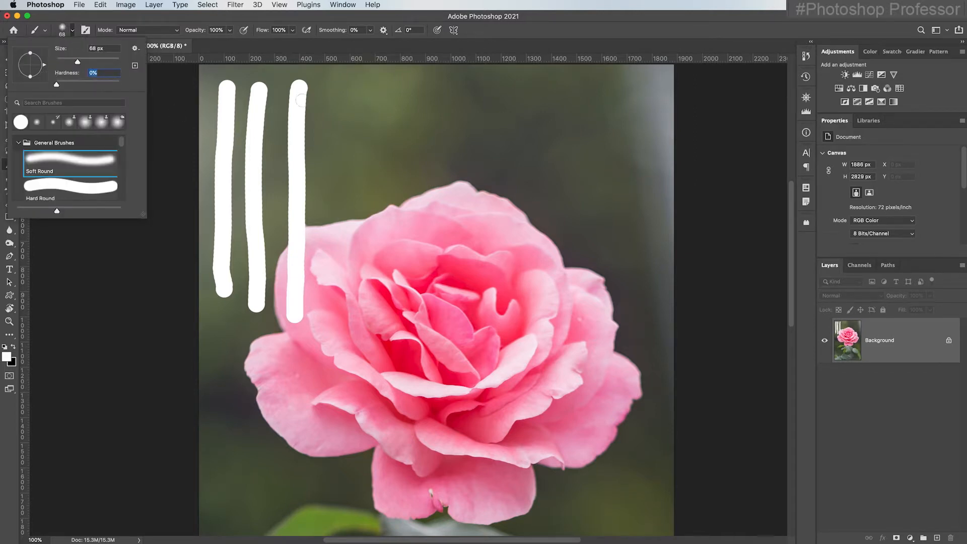
{"action": "mouse_move", "coordinate": [330, 87]}
{"action": "left_mouse_down"}
{"action": "mouse_move", "coordinate": [332, 233]}
{"action": "mouse_move", "coordinate": [342, 255]}
{"action": "left_mouse_up"}
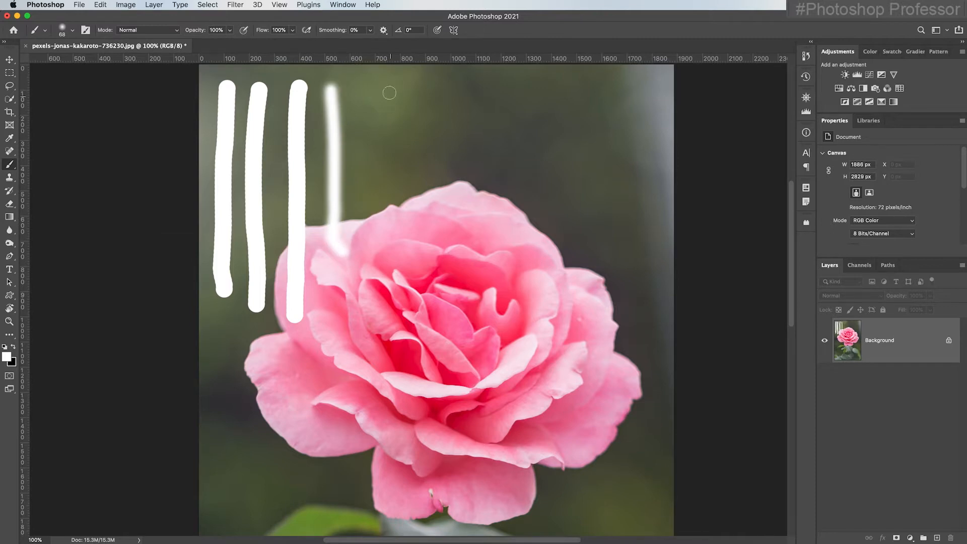
{"action": "left_click_drag", "start_coordinate": [361, 84], "coordinate": [372, 223]}
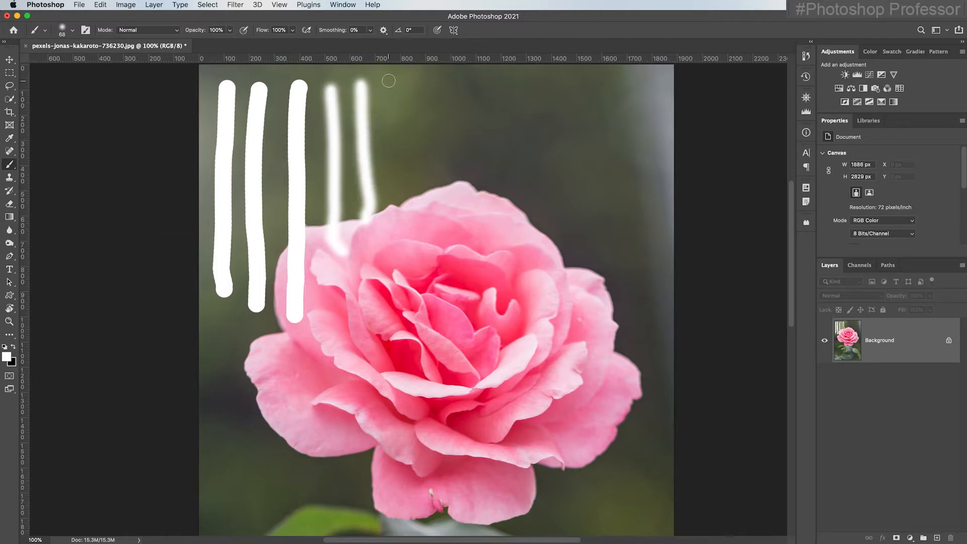
{"action": "left_click_drag", "start_coordinate": [388, 80], "coordinate": [406, 212]}
{"action": "mouse_move", "coordinate": [421, 89]}
{"action": "left_mouse_down"}
{"action": "mouse_move", "coordinate": [428, 199]}
{"action": "mouse_move", "coordinate": [439, 219]}
{"action": "left_mouse_up"}
{"action": "left_click_drag", "start_coordinate": [459, 79], "coordinate": [470, 205]}
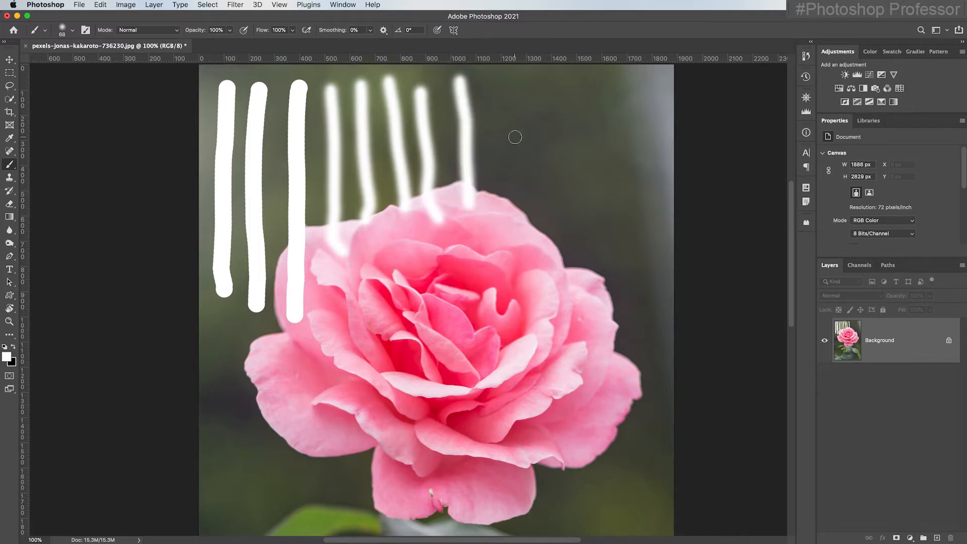
Enlarge the brush to 284 px and paint a wide soft vertical stroke right of the rose
{"action": "left_click", "coordinate": [72, 30]}
{"action": "left_click_drag", "start_coordinate": [78, 66], "coordinate": [107, 66]}
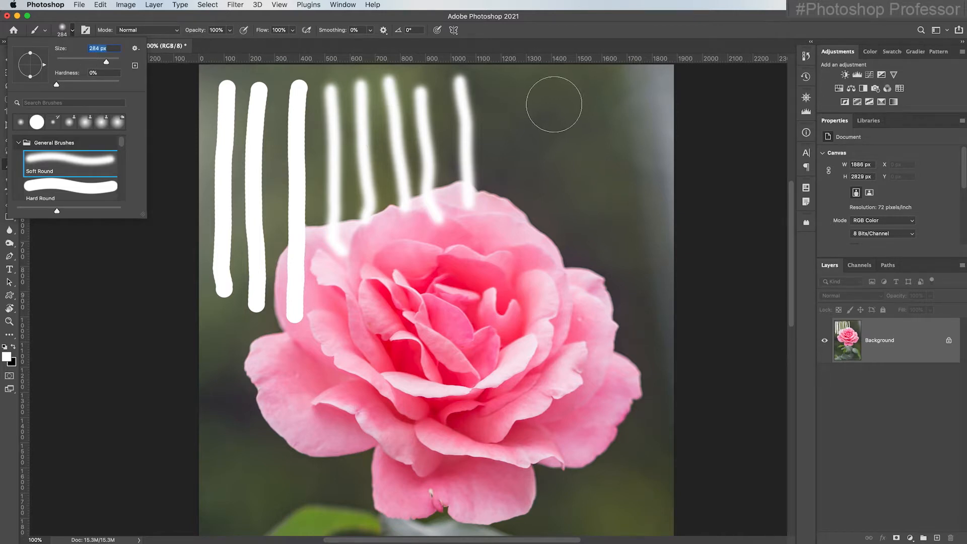
{"action": "left_click_drag", "start_coordinate": [555, 97], "coordinate": [556, 292]}
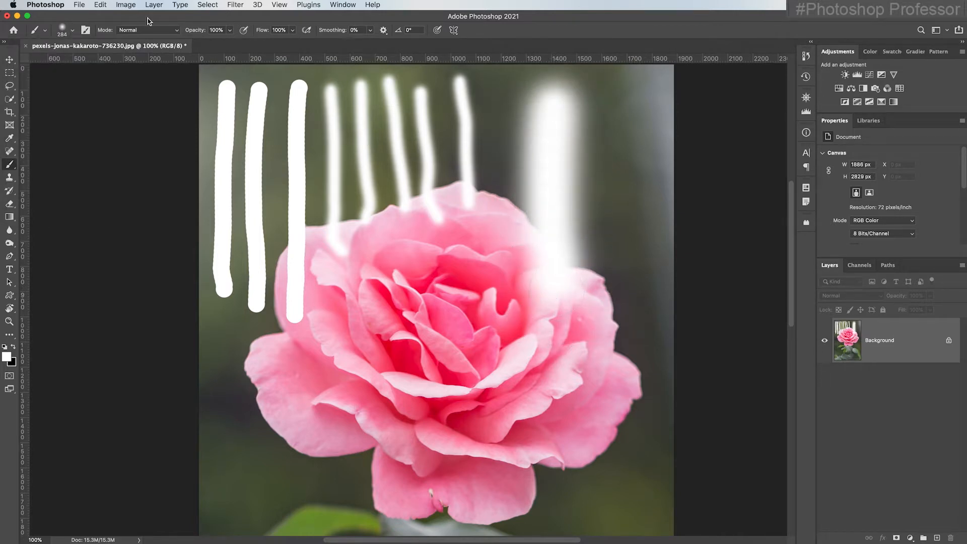
Set the brush hardness to 100% and paint a wide hard stroke along the right edge
{"action": "left_click", "coordinate": [72, 30]}
{"action": "left_click_drag", "start_coordinate": [57, 84], "coordinate": [119, 85]}
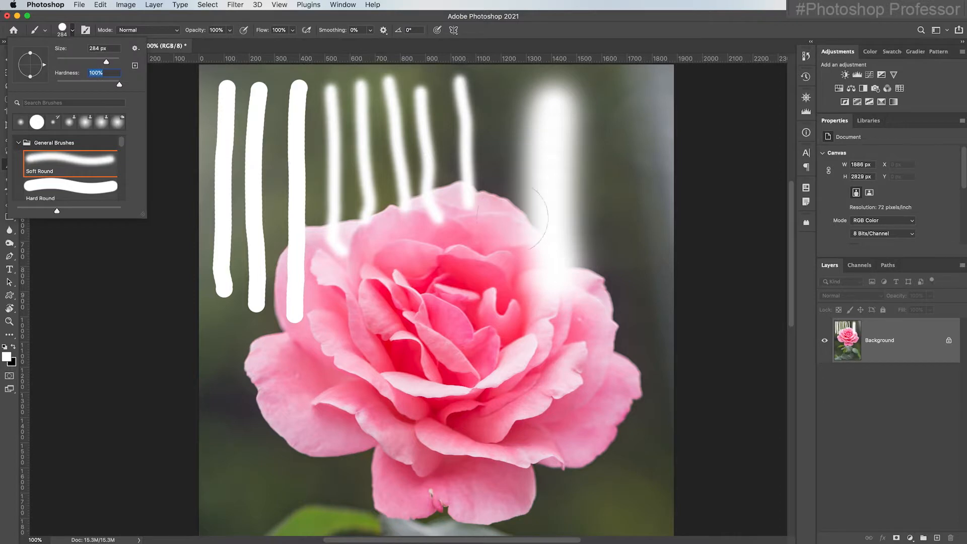
{"action": "left_click_drag", "start_coordinate": [628, 107], "coordinate": [635, 357]}
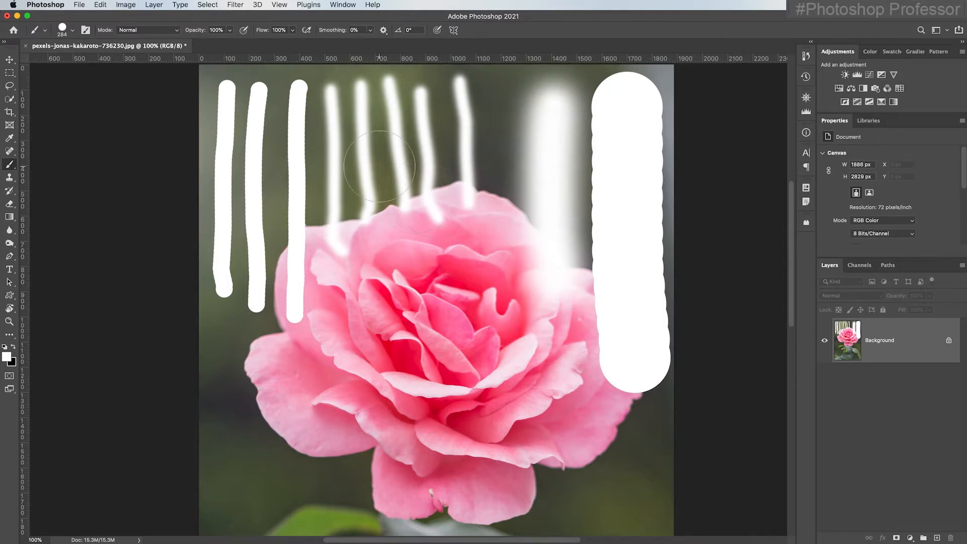
Revert the image to its last saved version
{"action": "left_click", "coordinate": [78, 5]}
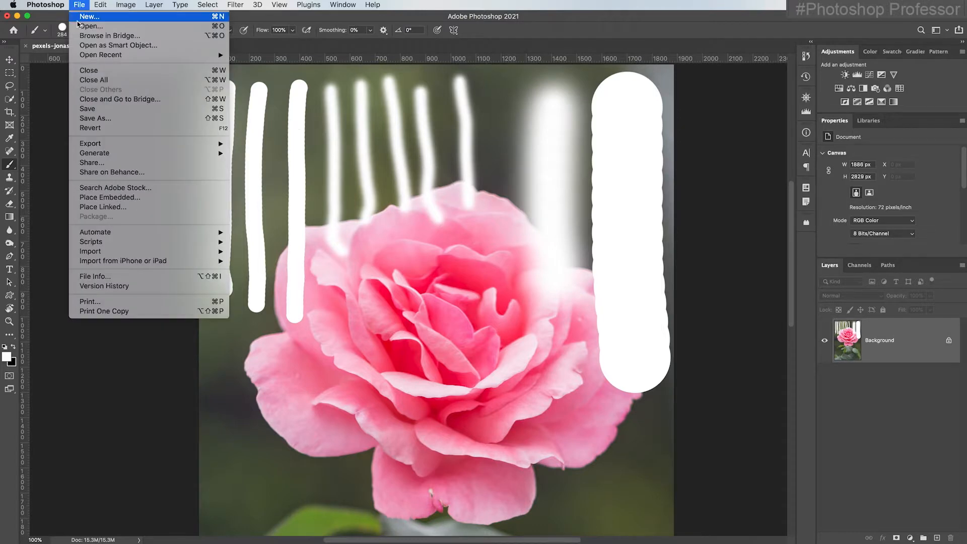
{"action": "left_click", "coordinate": [112, 129]}
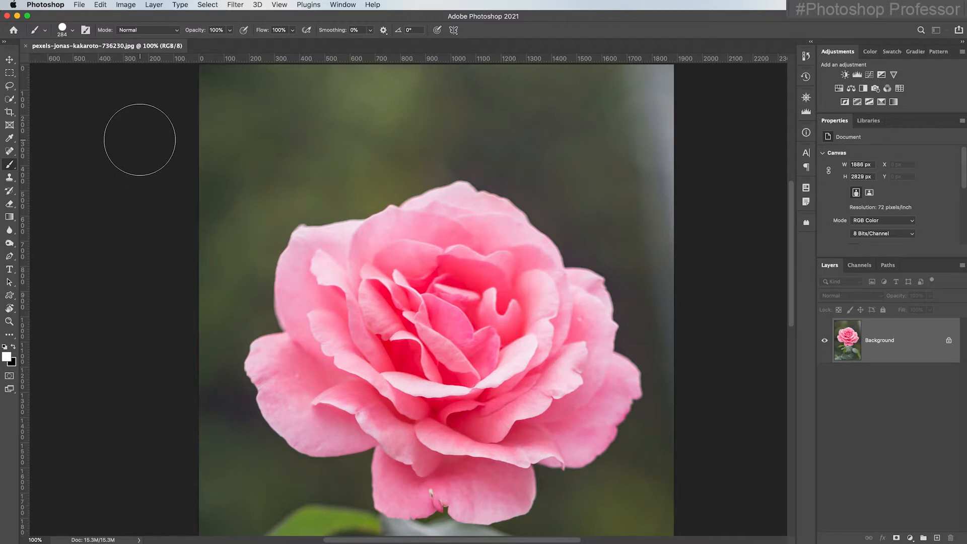
Shrink the brush to about 100 px and paint a short vertical stroke left of the rose
{"action": "left_click", "coordinate": [73, 31]}
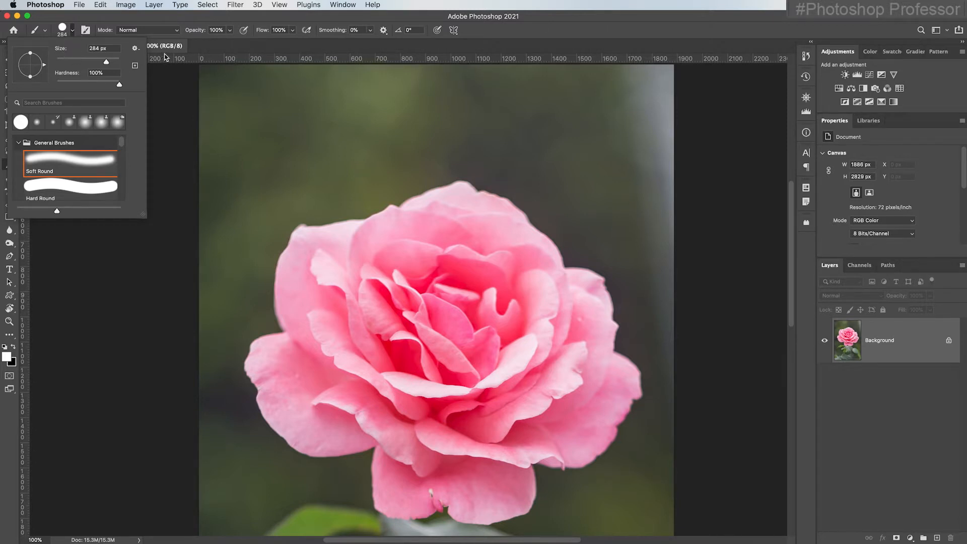
{"action": "left_click", "coordinate": [213, 50]}
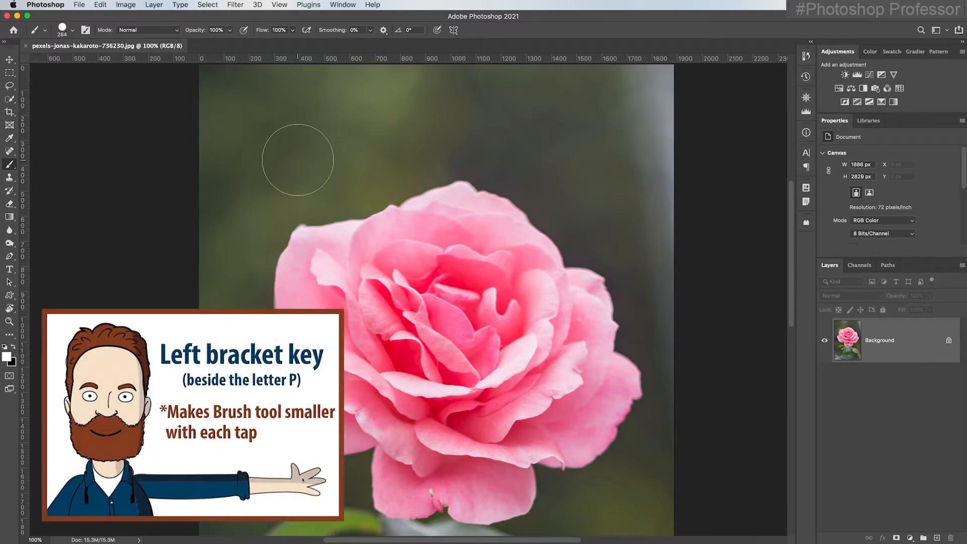
{"action": "key", "text": "bracketleft"}
{"action": "key", "text": "bracketleft"}
{"action": "key", "text": "bracketleft"}
{"action": "key", "text": "bracketleft"}
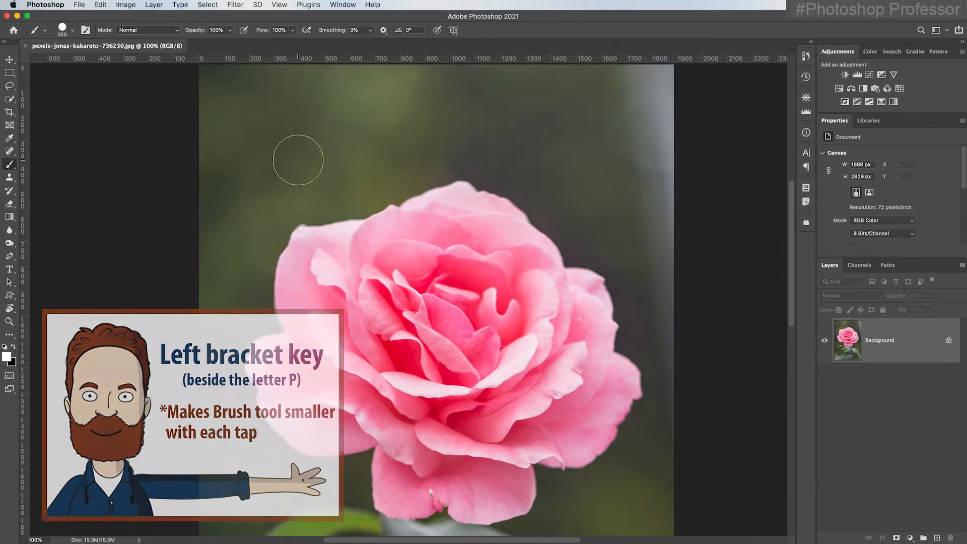
{"action": "key", "text": "bracketleft"}
{"action": "key", "text": "bracketleft"}
{"action": "key", "text": "bracketleft"}
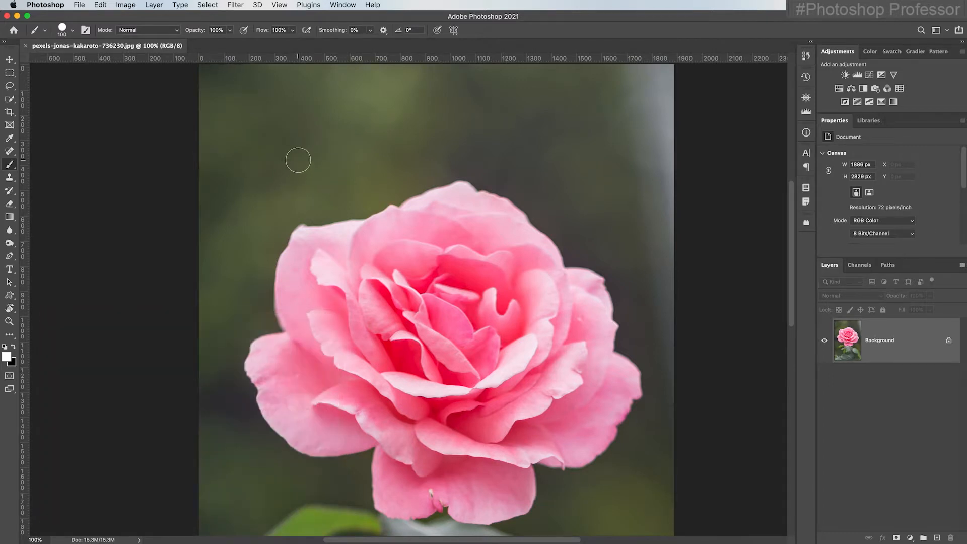
{"action": "left_click_drag", "start_coordinate": [297, 161], "coordinate": [299, 274]}
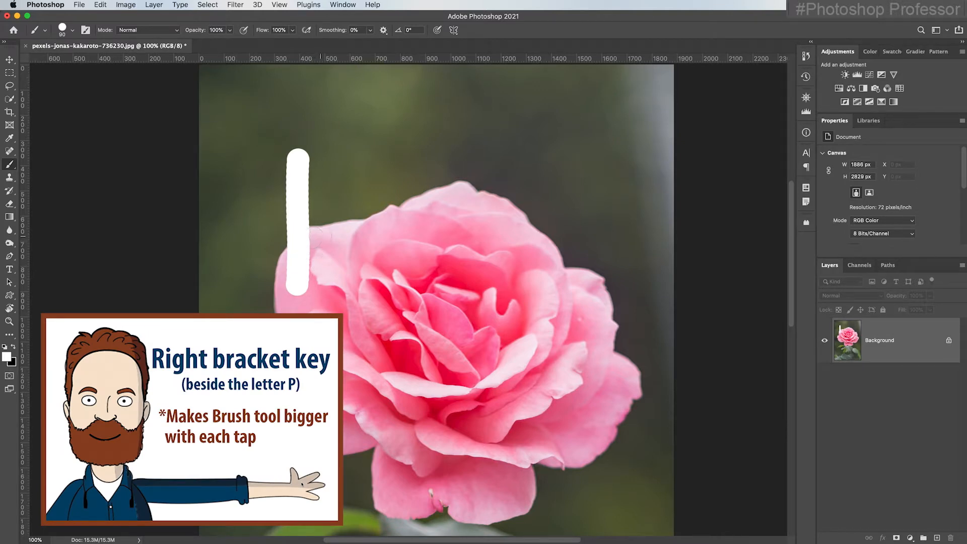
Enlarge the brush to 400 px and paint a broad vertical stroke over the top of the rose
{"action": "key", "text": "bracketright"}
{"action": "key", "text": "bracketright"}
{"action": "key", "text": "bracketright"}
{"action": "key", "text": "bracketright"}
{"action": "key", "text": "bracketright"}
{"action": "key", "text": "bracketright"}
{"action": "key", "text": "bracketright"}
{"action": "key", "text": "bracketright"}
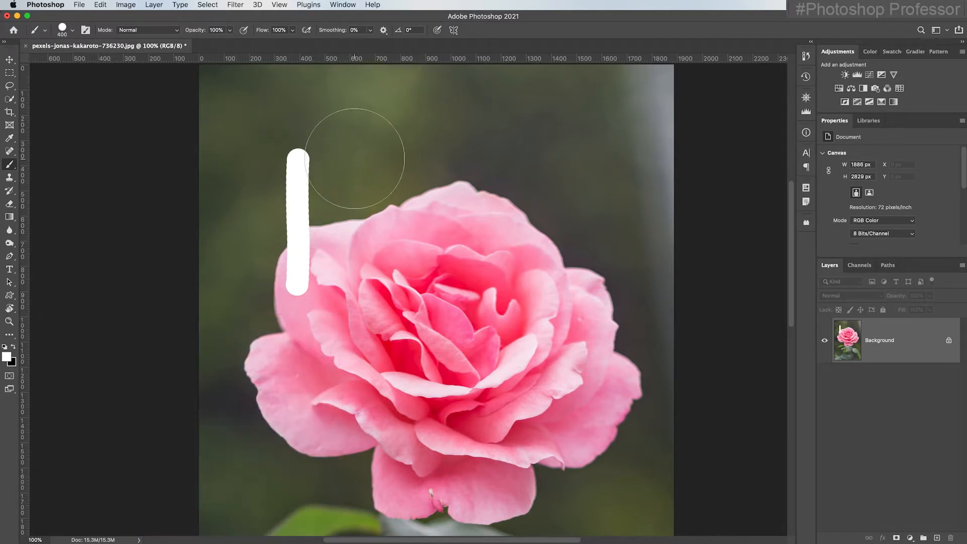
{"action": "left_click_drag", "start_coordinate": [377, 150], "coordinate": [382, 300]}
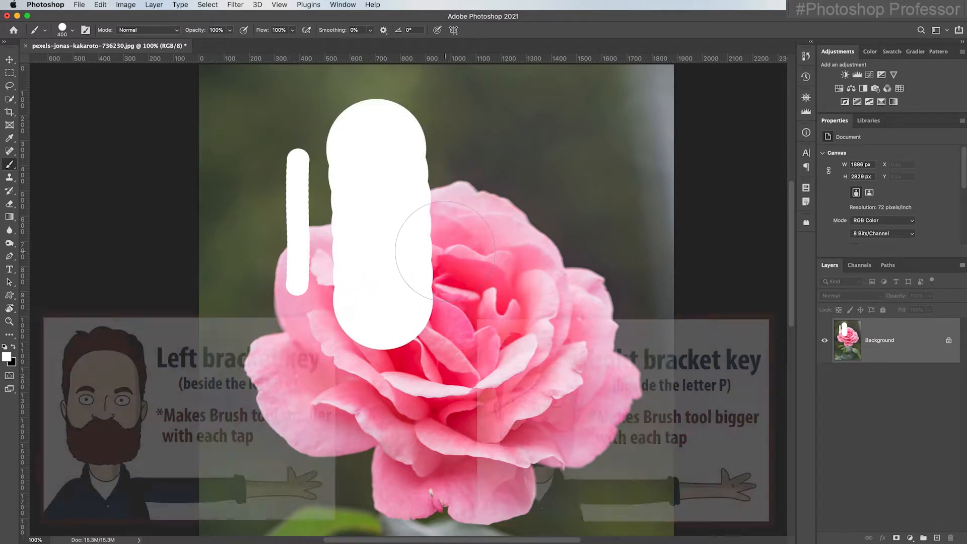
Shrink the brush to 70 px and paint a thin vertical stroke across the rose's right side
{"action": "key", "text": "bracketleft"}
{"action": "key", "text": "bracketleft"}
{"action": "key", "text": "bracketleft"}
{"action": "key", "text": "bracketleft"}
{"action": "key", "text": "bracketleft"}
{"action": "key", "text": "bracketleft"}
{"action": "key", "text": "bracketleft"}
{"action": "key", "text": "bracketleft"}
{"action": "key", "text": "bracketleft"}
{"action": "key", "text": "bracketleft"}
{"action": "left_click_drag", "start_coordinate": [472, 132], "coordinate": [464, 344]}
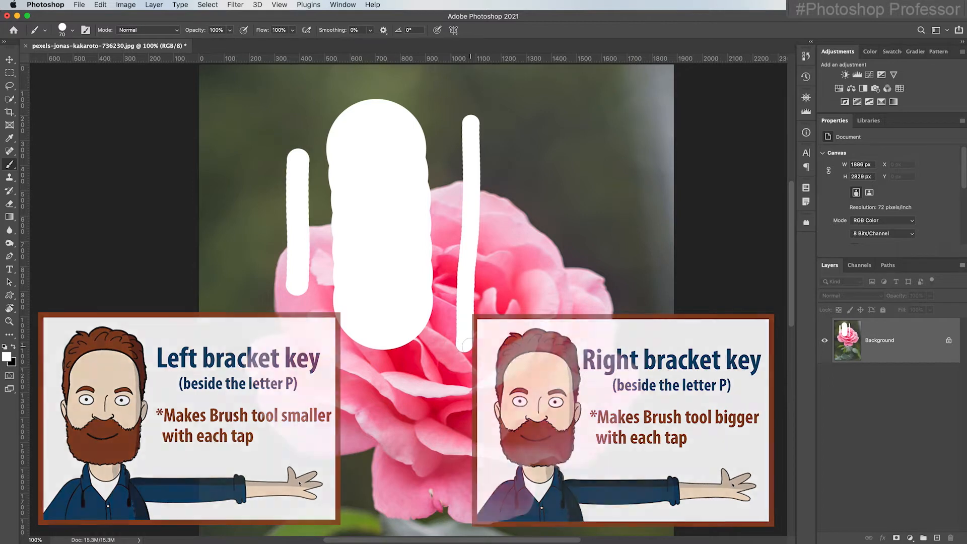
Revert the image to discard all painted strokes
{"action": "left_click", "coordinate": [78, 5]}
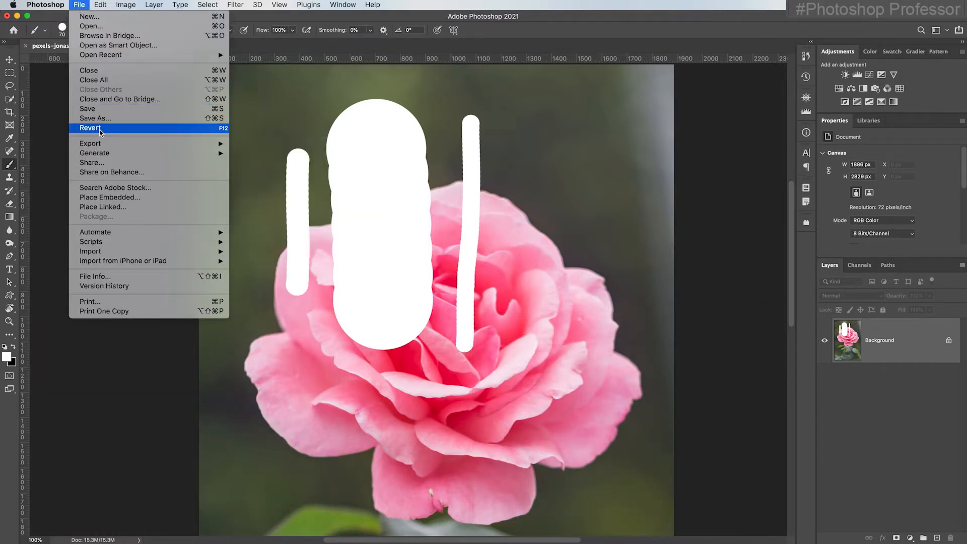
{"action": "left_click", "coordinate": [145, 129]}
Paint a 70 px hard white vertical stroke down the left side of the background
{"action": "left_click", "coordinate": [73, 32]}
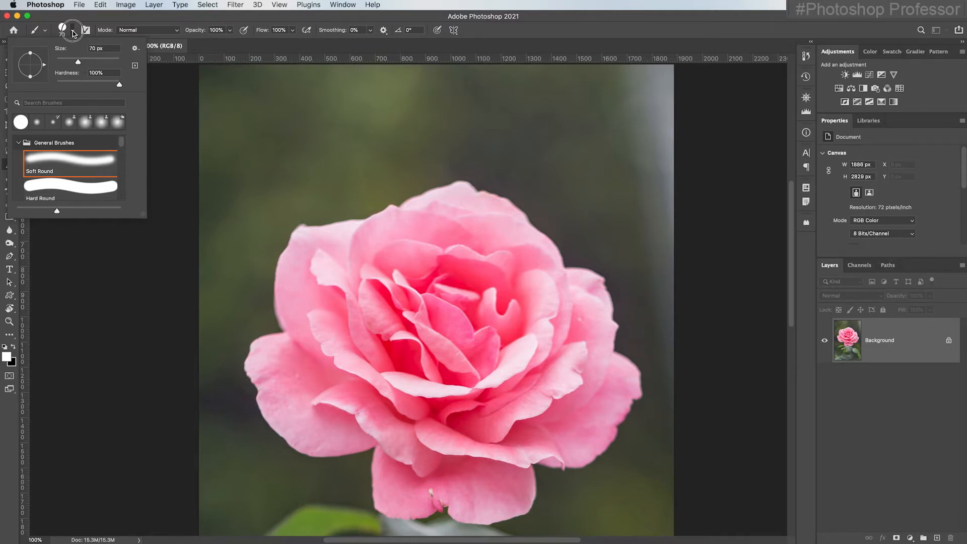
{"action": "scroll", "coordinate": [73, 34], "scroll_direction": "up", "scroll_amount": 2}
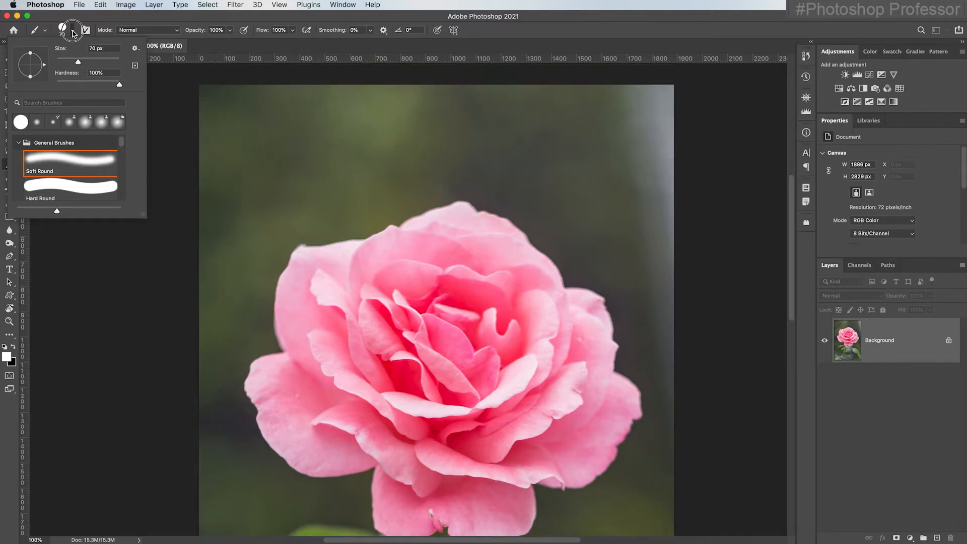
{"action": "left_click", "coordinate": [196, 31]}
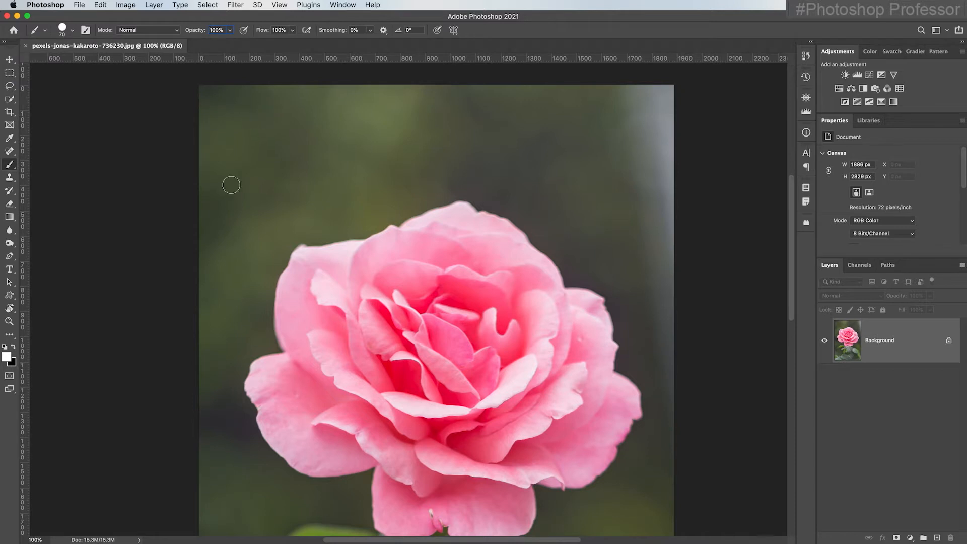
{"action": "left_click_drag", "start_coordinate": [232, 102], "coordinate": [227, 335]}
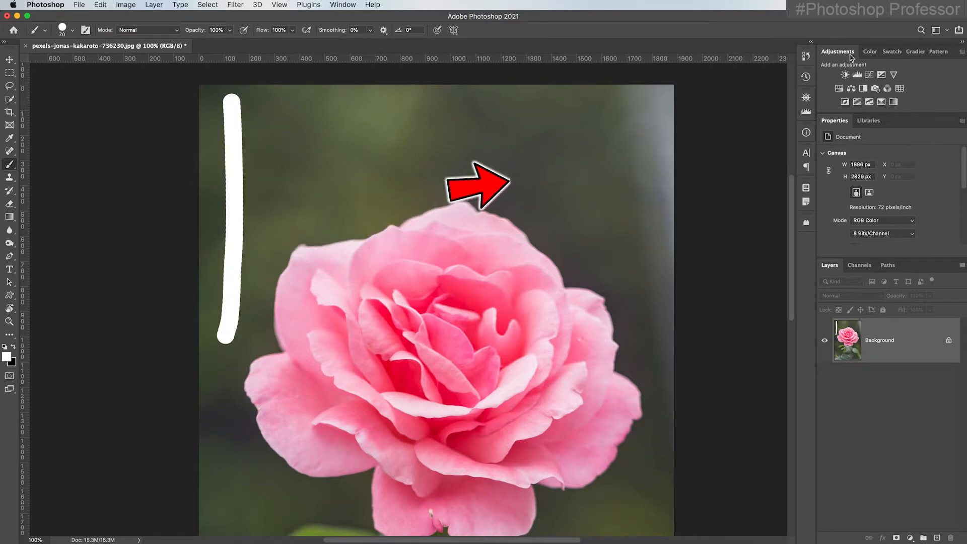
Pick a red foreground colour from the colour field
{"action": "left_click", "coordinate": [868, 52]}
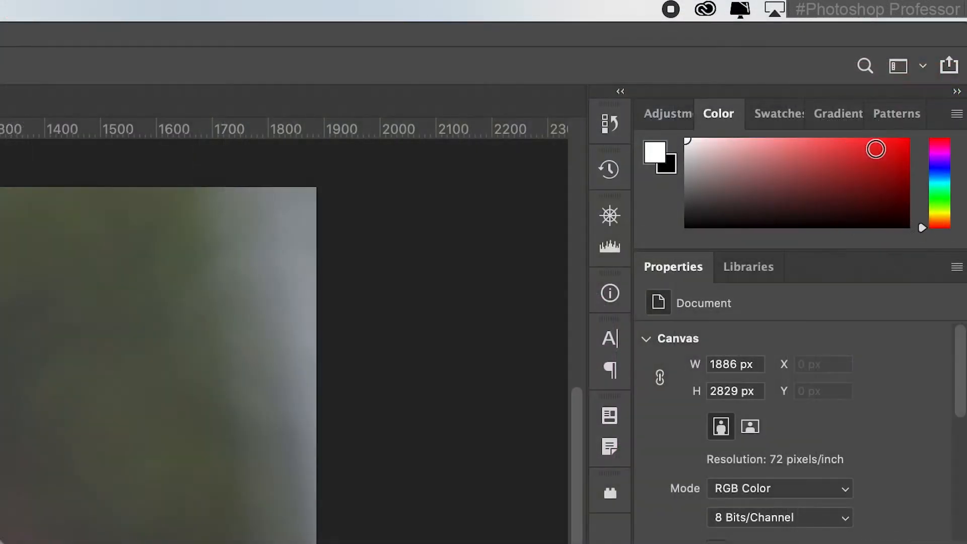
{"action": "left_click", "coordinate": [881, 152]}
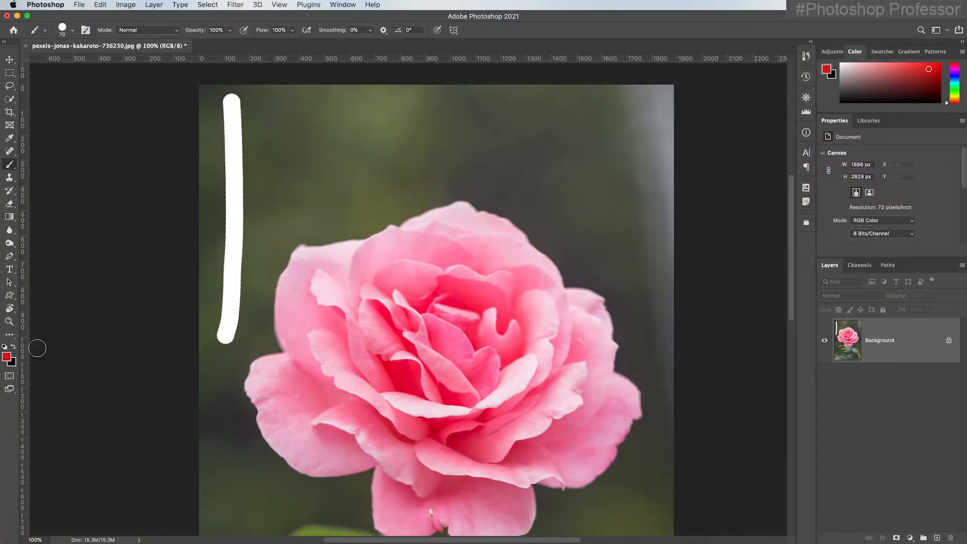
Set the foreground colour to the blue RGB swatch
{"action": "left_click", "coordinate": [881, 52]}
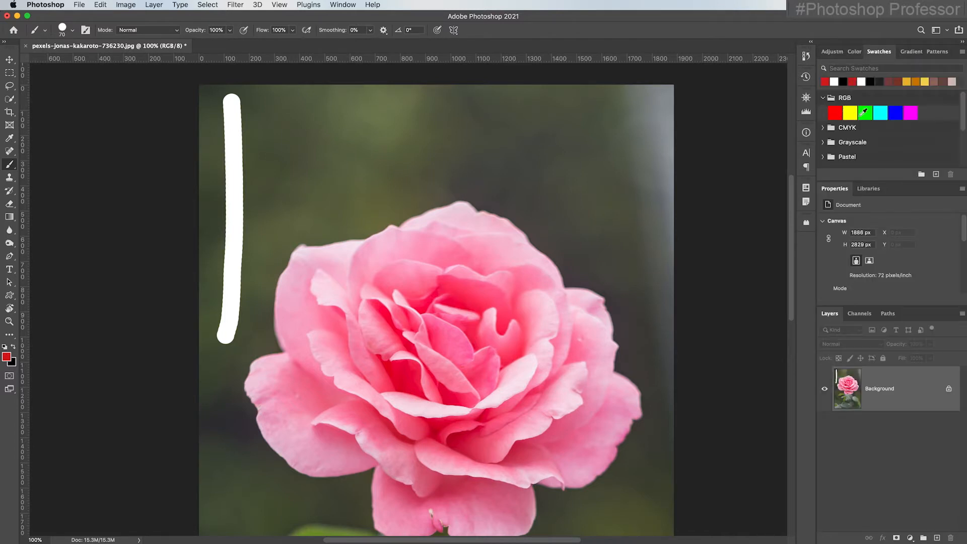
{"action": "left_click", "coordinate": [850, 113]}
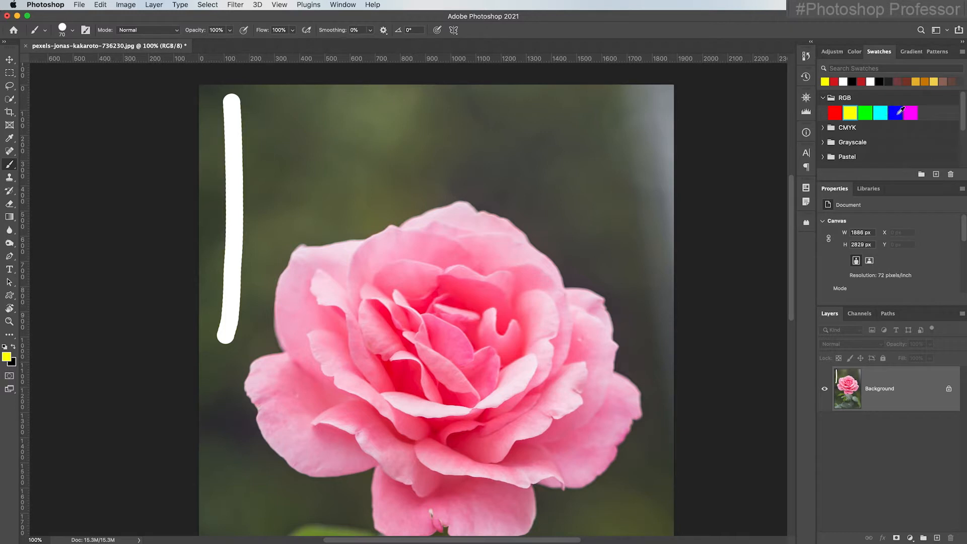
{"action": "left_click", "coordinate": [899, 111]}
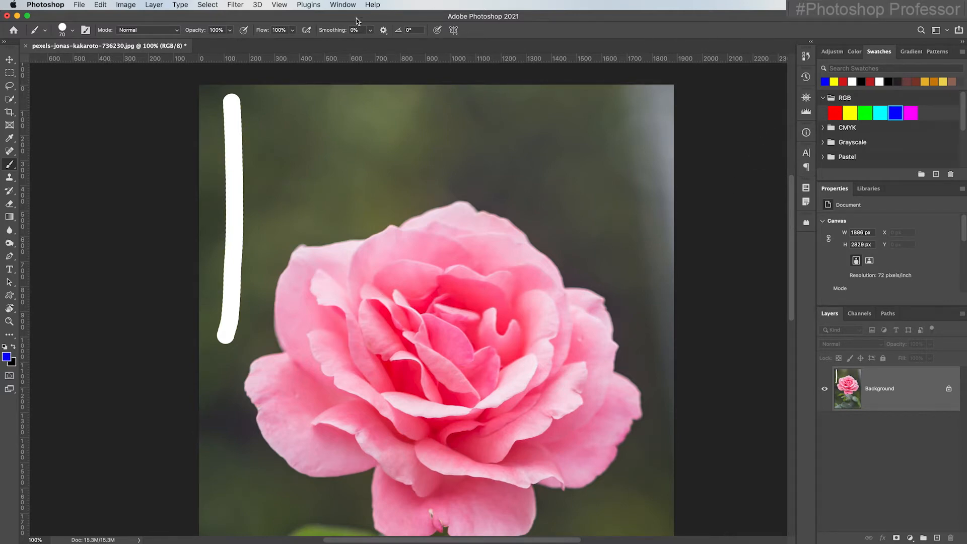
Paint several 70 px blue strokes on the background beside the white stroke and over the rose's left petals
{"action": "left_click", "coordinate": [334, 5]}
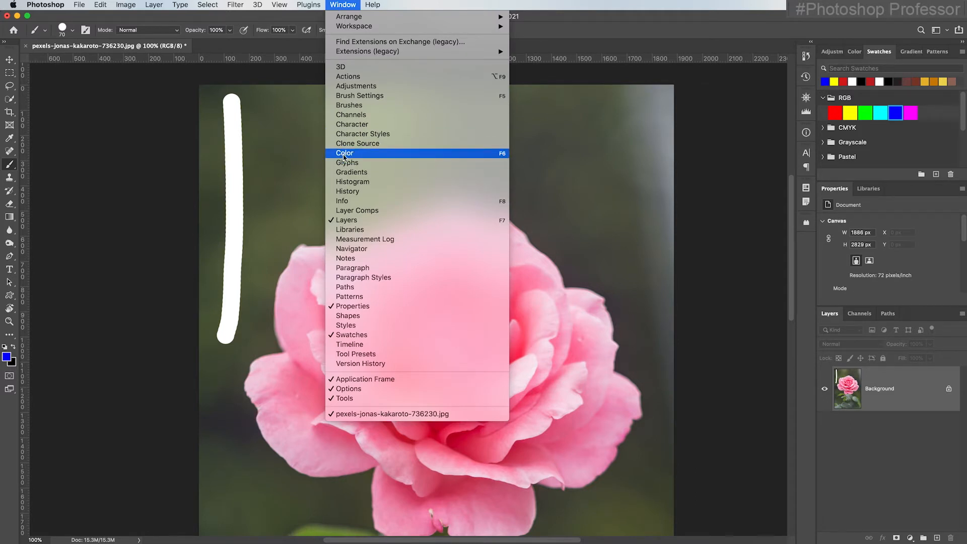
{"action": "left_click", "coordinate": [578, 38]}
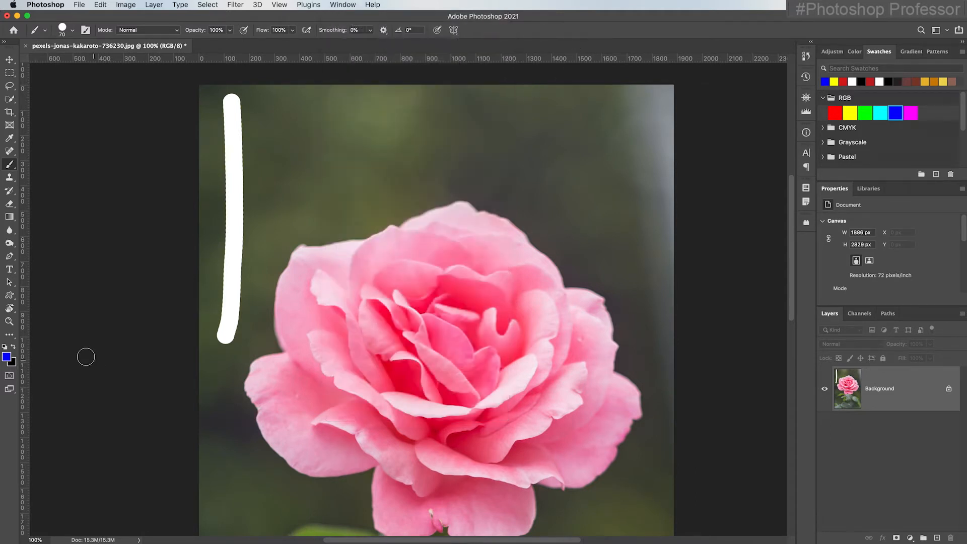
{"action": "left_click_drag", "start_coordinate": [274, 121], "coordinate": [265, 257]}
{"action": "left_click_drag", "start_coordinate": [317, 121], "coordinate": [304, 225]}
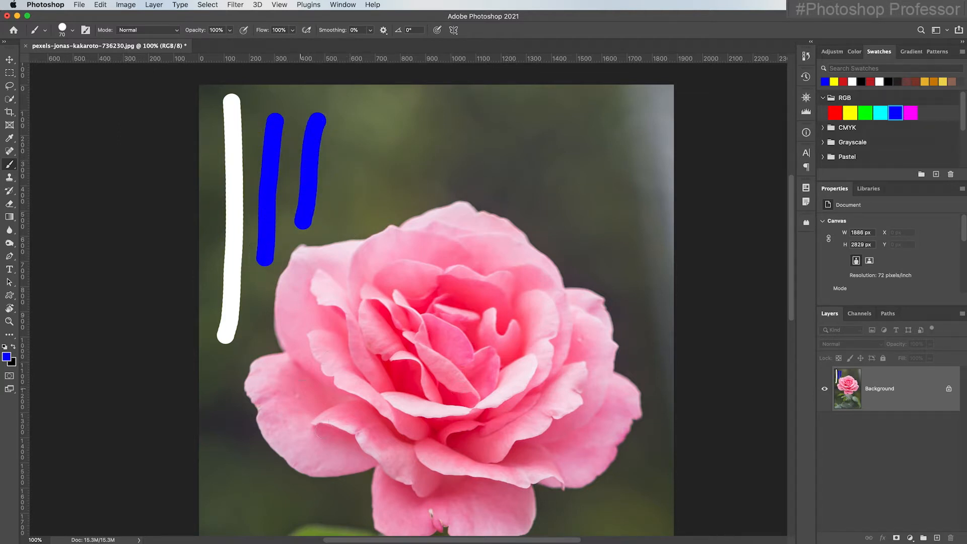
{"action": "mouse_move", "coordinate": [292, 359]}
{"action": "left_mouse_down"}
{"action": "mouse_move", "coordinate": [258, 383]}
{"action": "mouse_move", "coordinate": [270, 432]}
{"action": "mouse_move", "coordinate": [268, 402]}
{"action": "left_mouse_up"}
{"action": "mouse_move", "coordinate": [289, 366]}
{"action": "left_mouse_down"}
{"action": "mouse_move", "coordinate": [312, 387]}
{"action": "mouse_move", "coordinate": [301, 367]}
{"action": "mouse_move", "coordinate": [311, 352]}
{"action": "mouse_move", "coordinate": [332, 385]}
{"action": "mouse_move", "coordinate": [312, 365]}
{"action": "mouse_move", "coordinate": [327, 337]}
{"action": "mouse_move", "coordinate": [312, 334]}
{"action": "mouse_move", "coordinate": [312, 362]}
{"action": "mouse_move", "coordinate": [317, 344]}
{"action": "mouse_move", "coordinate": [351, 403]}
{"action": "mouse_move", "coordinate": [329, 334]}
{"action": "mouse_move", "coordinate": [361, 388]}
{"action": "mouse_move", "coordinate": [334, 337]}
{"action": "mouse_move", "coordinate": [340, 326]}
{"action": "mouse_move", "coordinate": [359, 400]}
{"action": "left_mouse_up"}
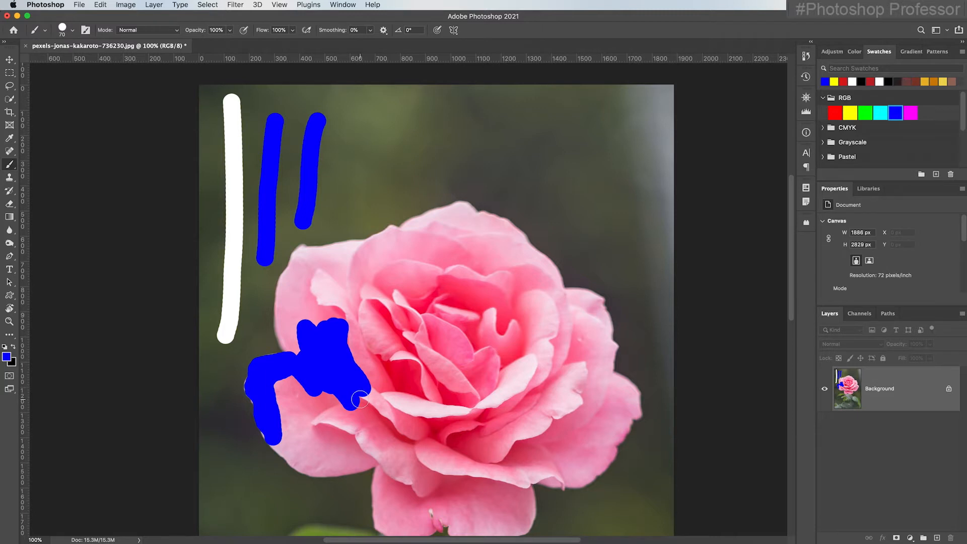
{"action": "left_click_drag", "start_coordinate": [359, 400], "coordinate": [362, 397]}
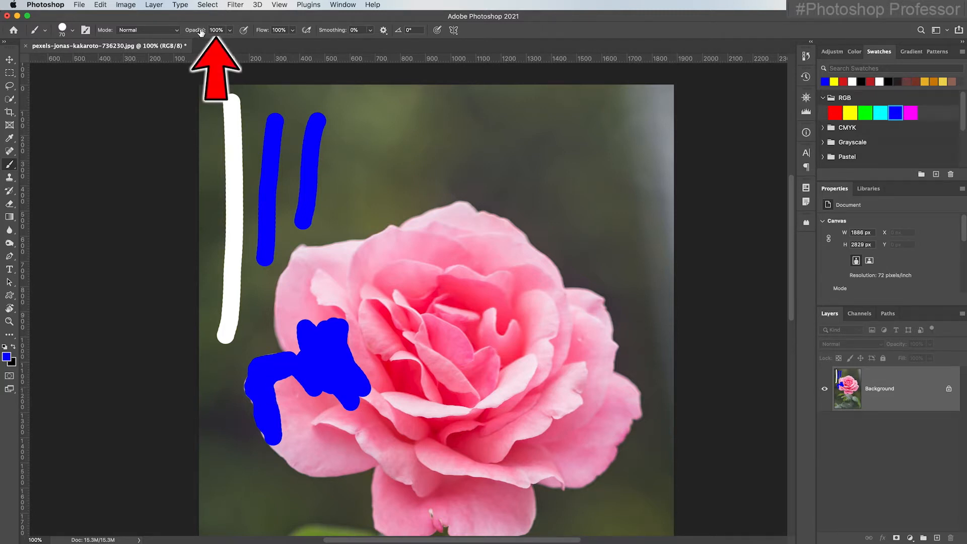
Lower the brush opacity to 50% and paint a semi-transparent blue stroke across the rose's centre
{"action": "left_click_drag", "start_coordinate": [200, 32], "coordinate": [172, 32]}
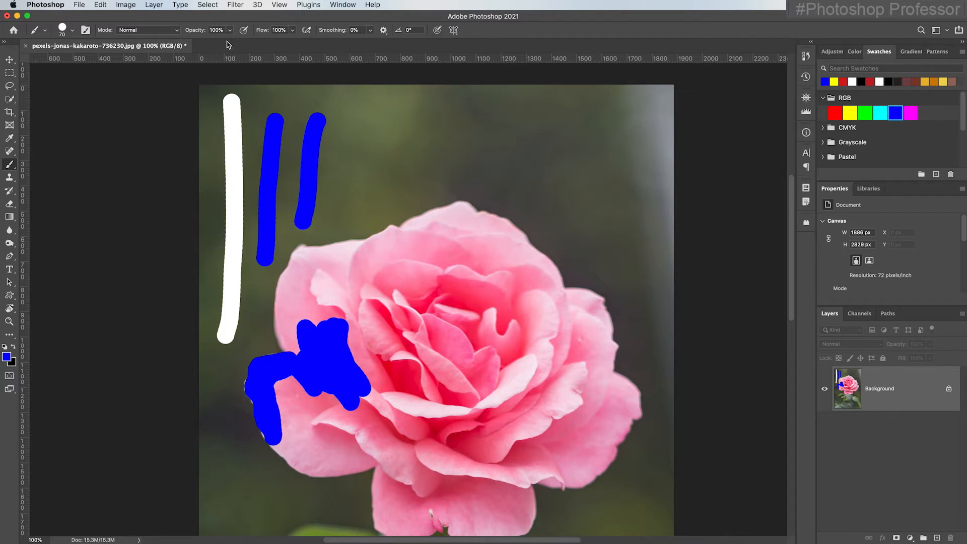
{"action": "left_click", "coordinate": [230, 31]}
{"action": "left_click_drag", "start_coordinate": [230, 42], "coordinate": [267, 45]}
{"action": "mouse_move", "coordinate": [197, 32]}
{"action": "left_mouse_down"}
{"action": "mouse_move", "coordinate": [171, 32]}
{"action": "mouse_move", "coordinate": [216, 31]}
{"action": "mouse_move", "coordinate": [166, 32]}
{"action": "mouse_move", "coordinate": [222, 31]}
{"action": "mouse_move", "coordinate": [194, 32]}
{"action": "mouse_move", "coordinate": [207, 32]}
{"action": "left_mouse_up"}
{"action": "mouse_move", "coordinate": [357, 296]}
{"action": "left_mouse_down"}
{"action": "mouse_move", "coordinate": [403, 266]}
{"action": "mouse_move", "coordinate": [365, 355]}
{"action": "mouse_move", "coordinate": [405, 259]}
{"action": "mouse_move", "coordinate": [413, 292]}
{"action": "mouse_move", "coordinate": [402, 264]}
{"action": "mouse_move", "coordinate": [338, 334]}
{"action": "mouse_move", "coordinate": [400, 313]}
{"action": "mouse_move", "coordinate": [357, 317]}
{"action": "mouse_move", "coordinate": [370, 363]}
{"action": "mouse_move", "coordinate": [394, 388]}
{"action": "mouse_move", "coordinate": [392, 274]}
{"action": "mouse_move", "coordinate": [381, 287]}
{"action": "mouse_move", "coordinate": [403, 261]}
{"action": "mouse_move", "coordinate": [330, 310]}
{"action": "mouse_move", "coordinate": [424, 247]}
{"action": "mouse_move", "coordinate": [441, 248]}
{"action": "mouse_move", "coordinate": [419, 263]}
{"action": "left_mouse_up"}
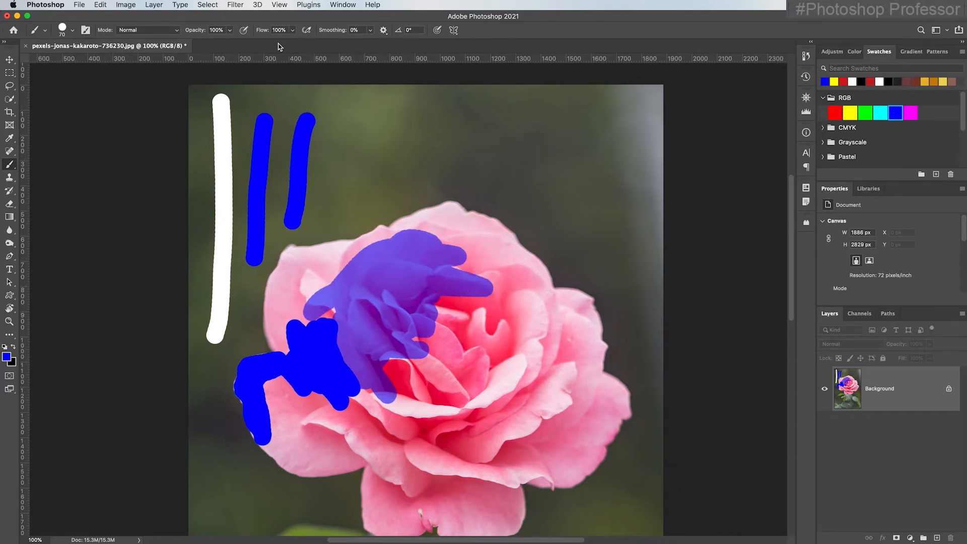
Set the brush blend mode to Color and paint blue over the lower and middle petals of the rose
{"action": "scroll", "coordinate": [201, 45], "scroll_direction": "left", "scroll_amount": 2}
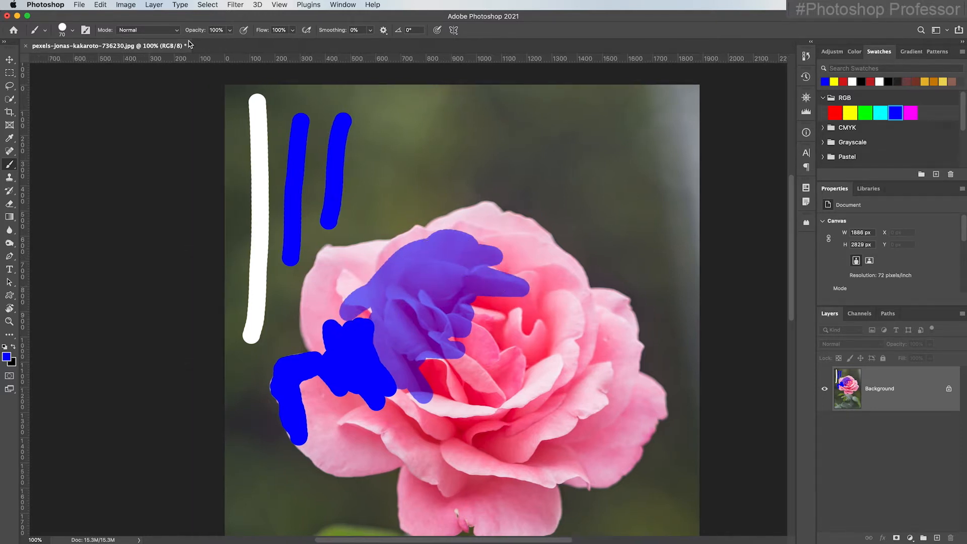
{"action": "left_click", "coordinate": [177, 30]}
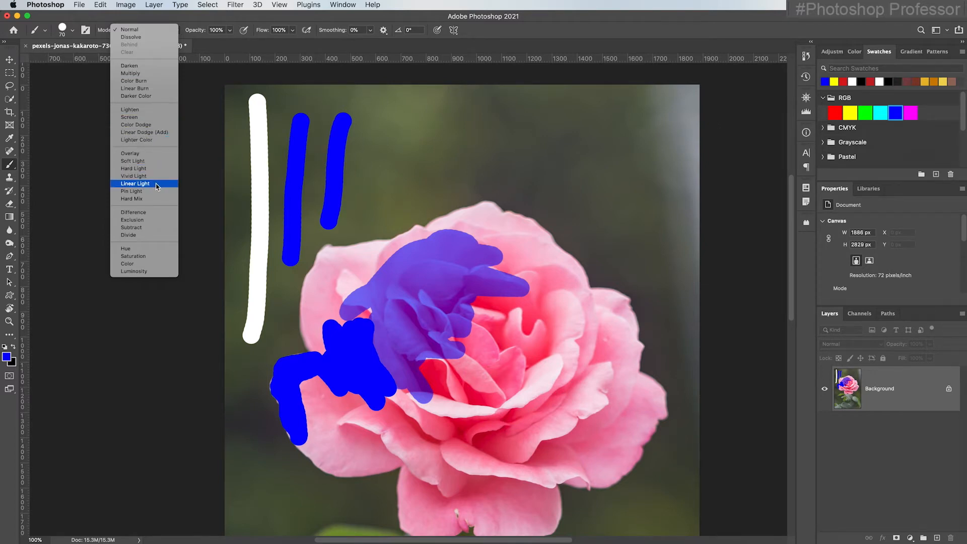
{"action": "left_click", "coordinate": [156, 267]}
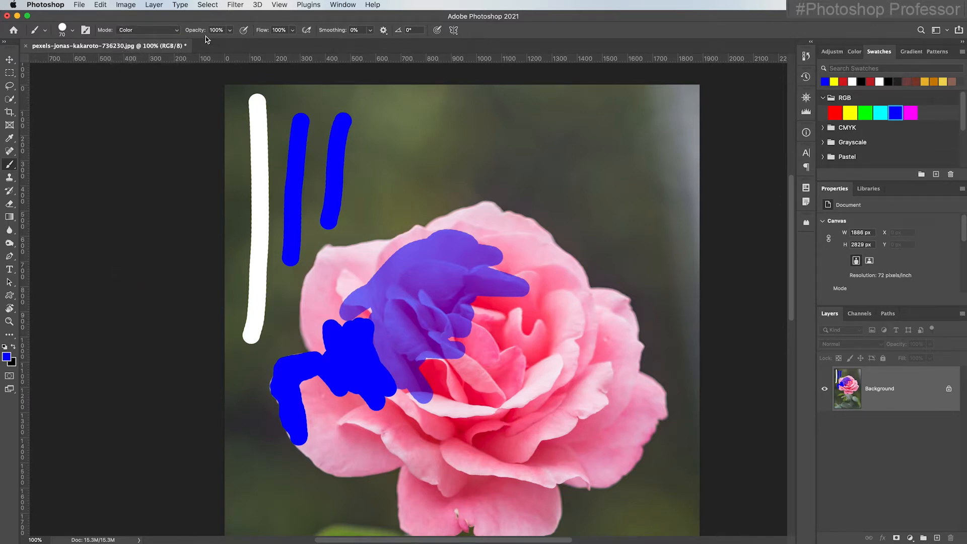
{"action": "mouse_move", "coordinate": [542, 335]}
{"action": "left_mouse_down"}
{"action": "mouse_move", "coordinate": [524, 318]}
{"action": "mouse_move", "coordinate": [499, 338]}
{"action": "mouse_move", "coordinate": [513, 331]}
{"action": "mouse_move", "coordinate": [509, 383]}
{"action": "mouse_move", "coordinate": [484, 418]}
{"action": "mouse_move", "coordinate": [557, 354]}
{"action": "mouse_move", "coordinate": [539, 333]}
{"action": "mouse_move", "coordinate": [512, 438]}
{"action": "mouse_move", "coordinate": [536, 384]}
{"action": "mouse_move", "coordinate": [524, 393]}
{"action": "mouse_move", "coordinate": [486, 379]}
{"action": "mouse_move", "coordinate": [476, 386]}
{"action": "mouse_move", "coordinate": [491, 446]}
{"action": "mouse_move", "coordinate": [460, 410]}
{"action": "mouse_move", "coordinate": [465, 451]}
{"action": "mouse_move", "coordinate": [491, 450]}
{"action": "left_mouse_up"}
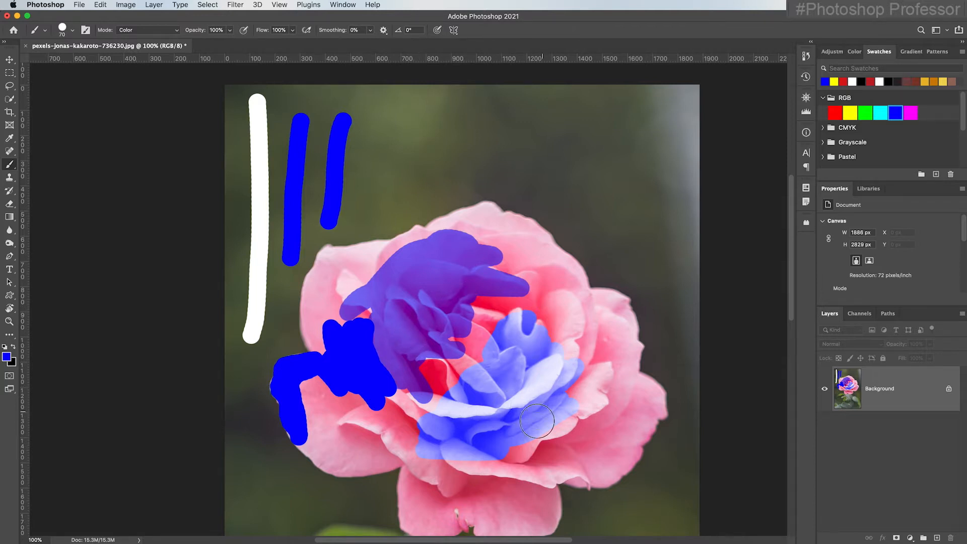
{"action": "mouse_move", "coordinate": [537, 422]}
{"action": "left_mouse_down"}
{"action": "mouse_move", "coordinate": [487, 446]}
{"action": "mouse_move", "coordinate": [527, 443]}
{"action": "mouse_move", "coordinate": [538, 456]}
{"action": "mouse_move", "coordinate": [586, 400]}
{"action": "mouse_move", "coordinate": [590, 380]}
{"action": "mouse_move", "coordinate": [563, 390]}
{"action": "mouse_move", "coordinate": [586, 354]}
{"action": "mouse_move", "coordinate": [582, 278]}
{"action": "mouse_move", "coordinate": [514, 217]}
{"action": "mouse_move", "coordinate": [450, 215]}
{"action": "mouse_move", "coordinate": [430, 242]}
{"action": "left_mouse_up"}
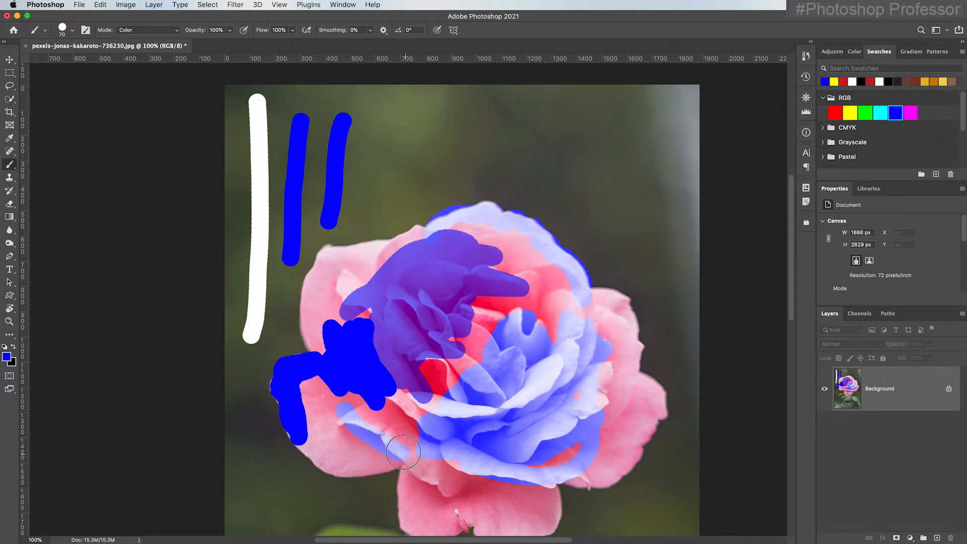
{"action": "left_click_drag", "start_coordinate": [332, 422], "coordinate": [464, 423]}
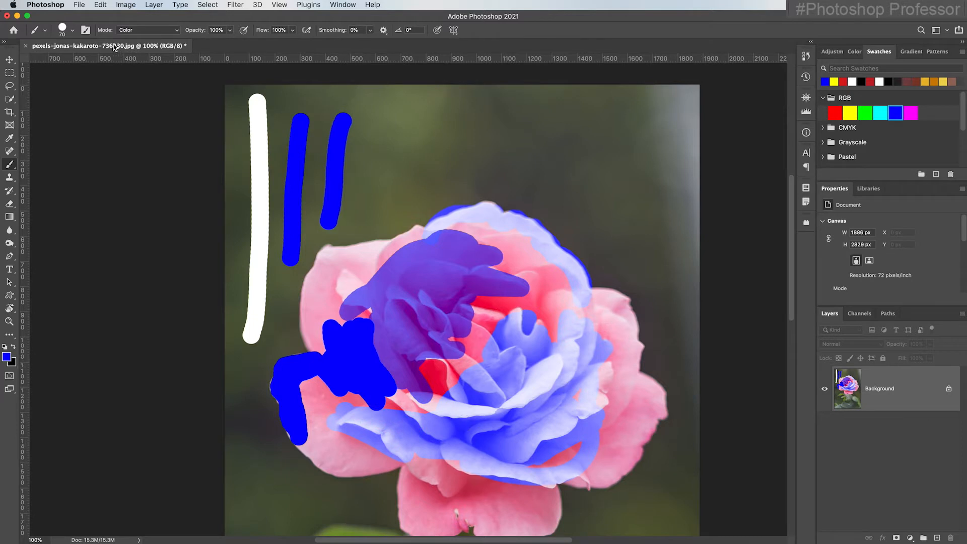
Revert the image to discard all the painted strokes
{"action": "left_click", "coordinate": [79, 5]}
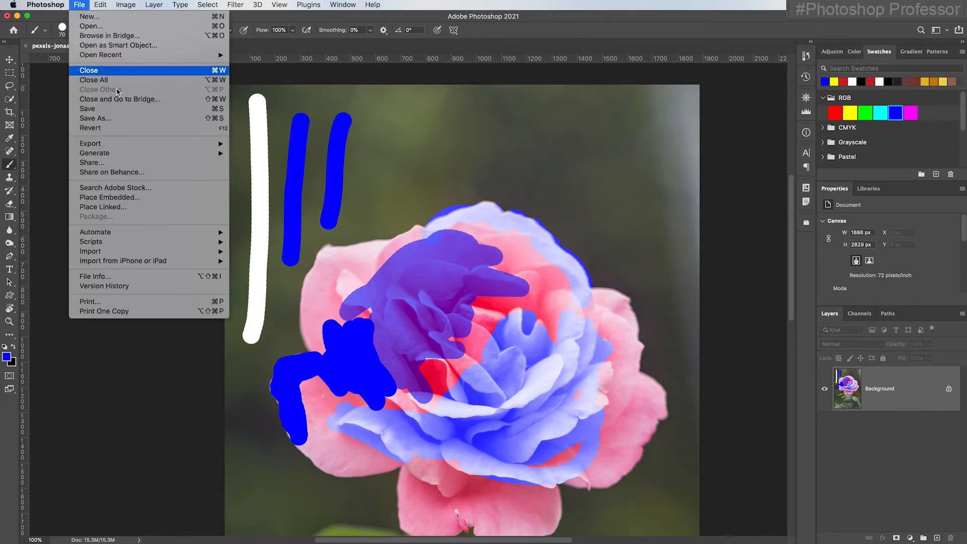
{"action": "left_click", "coordinate": [130, 127]}
{"action": "left_click_drag", "start_coordinate": [440, 282], "coordinate": [437, 161]}
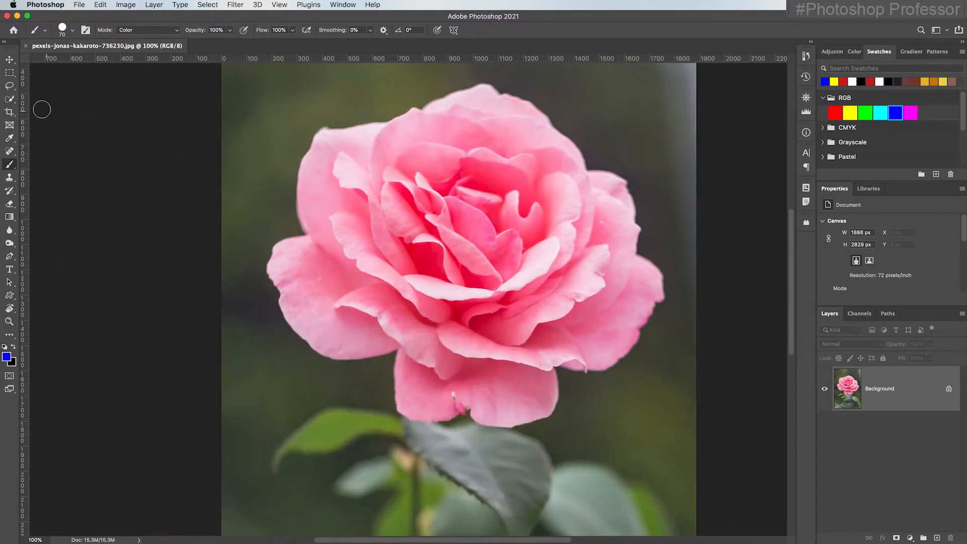
Switch to the Quick Selection tool, enlarge it to 300 px and select the rose's flower head
{"action": "left_click", "coordinate": [14, 104]}
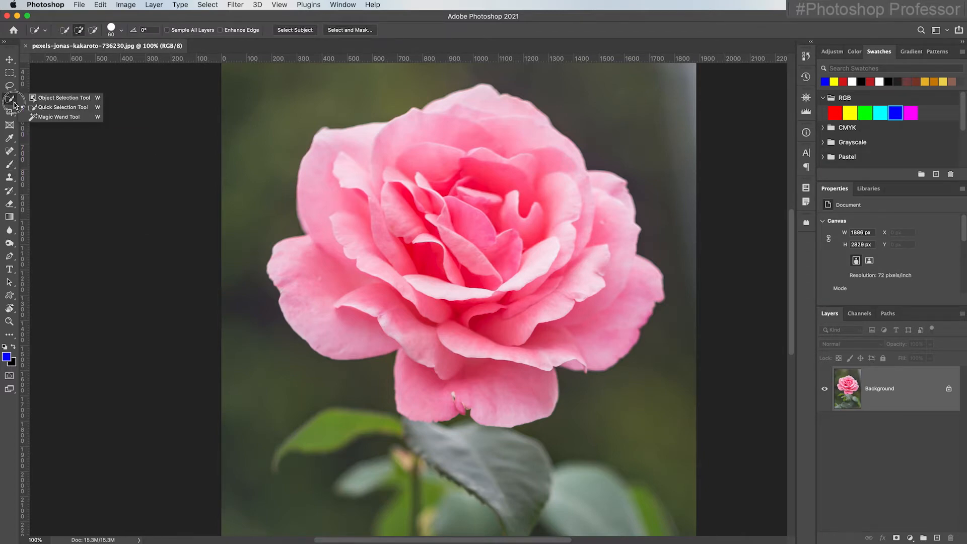
{"action": "left_click", "coordinate": [90, 107]}
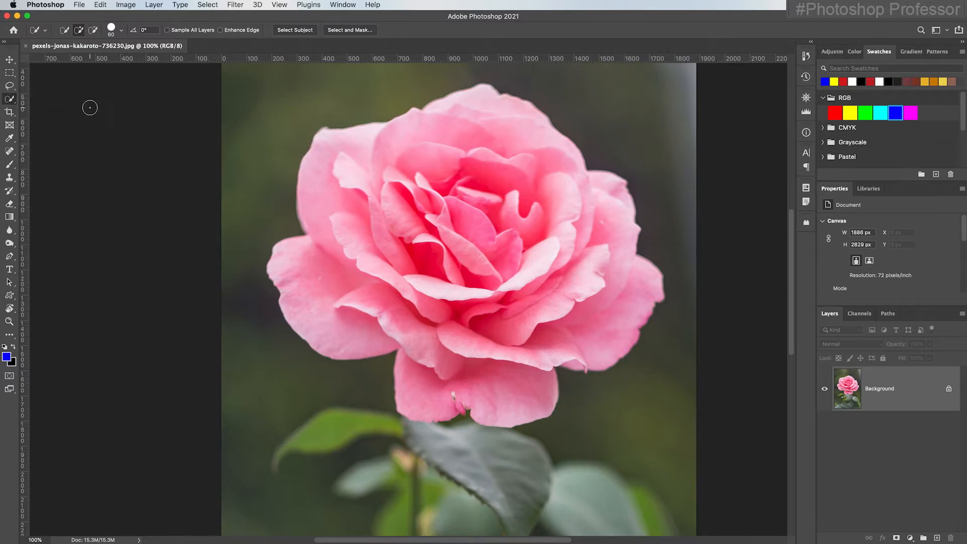
{"action": "key", "text": "bracketright"}
{"action": "key", "text": "bracketright"}
{"action": "key", "text": "bracketright"}
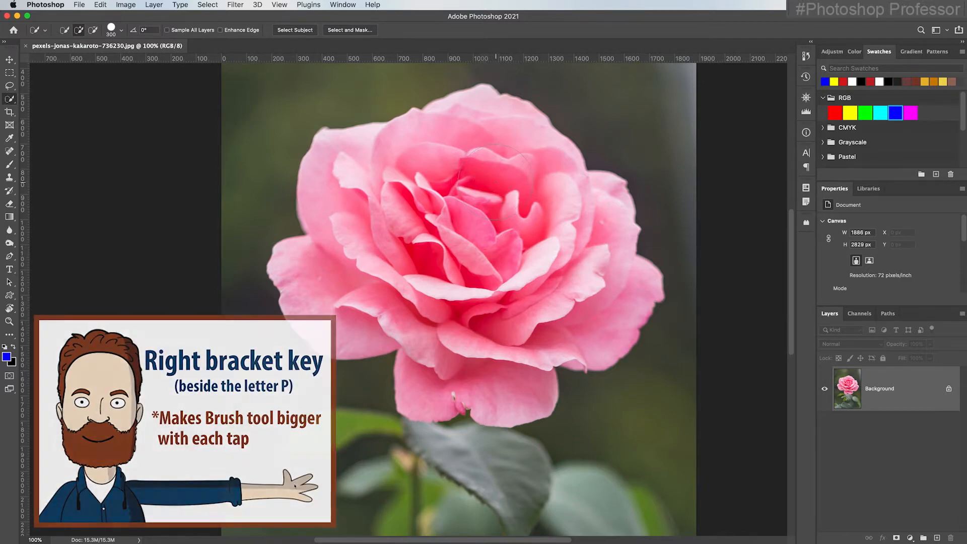
{"action": "left_click_drag", "start_coordinate": [466, 154], "coordinate": [352, 174]}
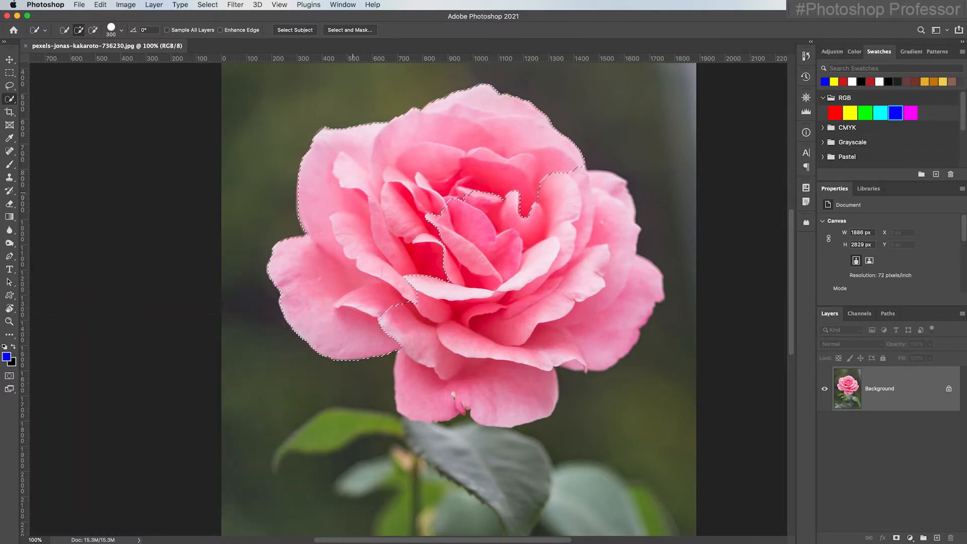
{"action": "left_click_drag", "start_coordinate": [375, 267], "coordinate": [436, 282]}
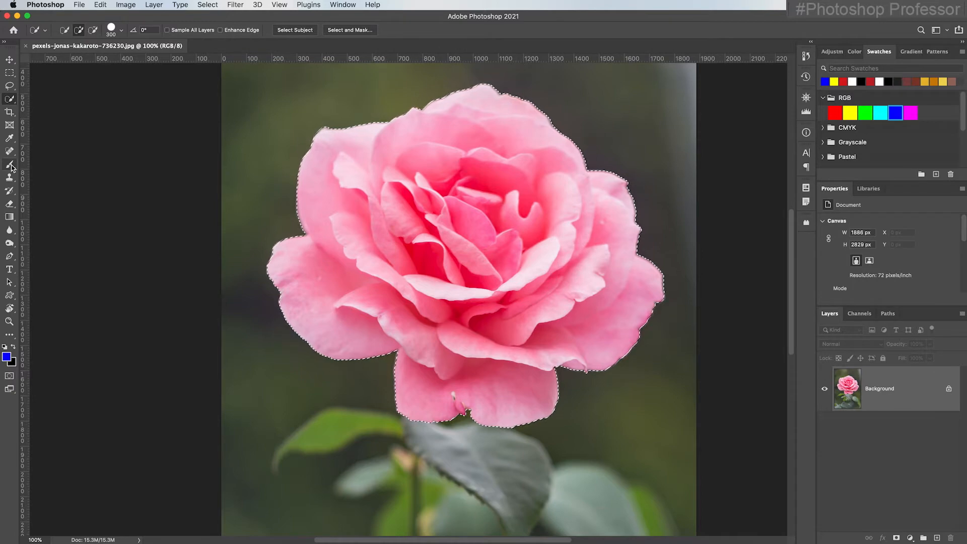
Switch to the Brush, pick the yellow swatch, enlarge to 1200 px and paint over the selected rose
{"action": "key", "text": "b"}
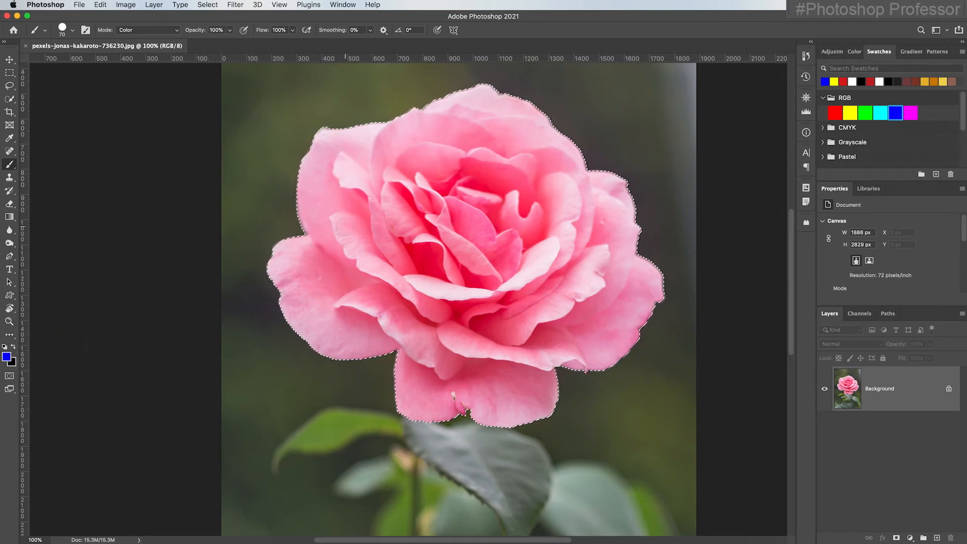
{"action": "left_click", "coordinate": [834, 82]}
{"action": "key", "text": "bracketright"}
{"action": "key", "text": "bracketright"}
{"action": "key", "text": "bracketright"}
{"action": "key", "text": "bracketright"}
{"action": "key", "text": "bracketright"}
{"action": "key", "text": "bracketright"}
{"action": "key", "text": "bracketright"}
{"action": "key", "text": "bracketright"}
{"action": "key", "text": "bracketright"}
{"action": "key", "text": "bracketright"}
{"action": "key", "text": "bracketright"}
{"action": "key", "text": "bracketright"}
{"action": "key", "text": "bracketright"}
{"action": "key", "text": "bracketright"}
{"action": "key", "text": "bracketright"}
{"action": "key", "text": "bracketright"}
{"action": "key", "text": "bracketright"}
{"action": "key", "text": "bracketright"}
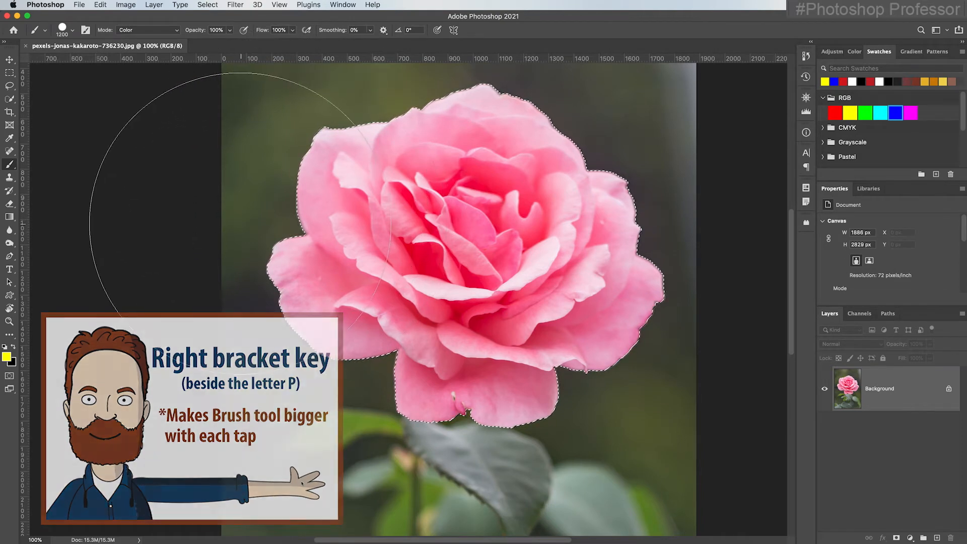
{"action": "mouse_move", "coordinate": [280, 194]}
{"action": "left_mouse_down"}
{"action": "mouse_move", "coordinate": [615, 194]}
{"action": "mouse_move", "coordinate": [283, 338]}
{"action": "mouse_move", "coordinate": [691, 357]}
{"action": "left_mouse_up"}
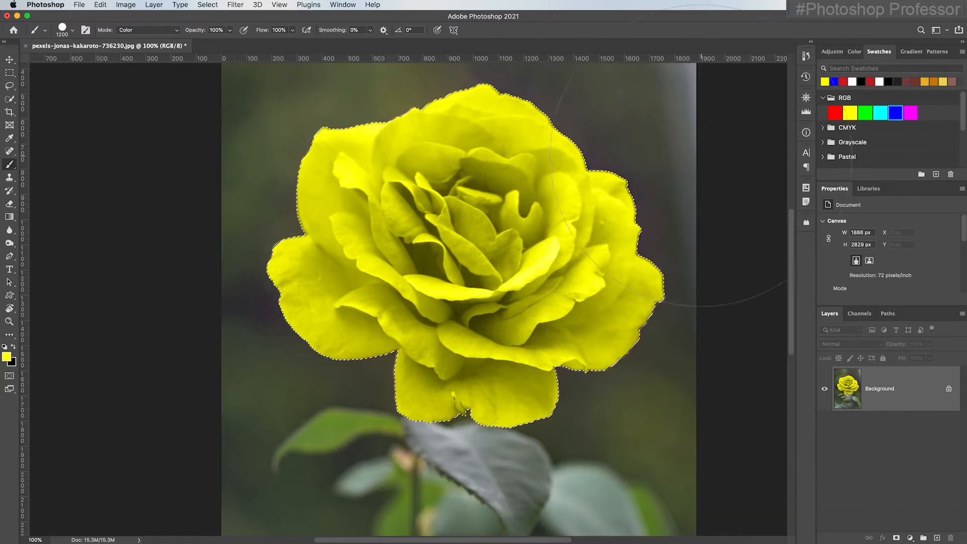
Repaint the selected rose cyan and then green using the RGB swatches
{"action": "left_click", "coordinate": [881, 113]}
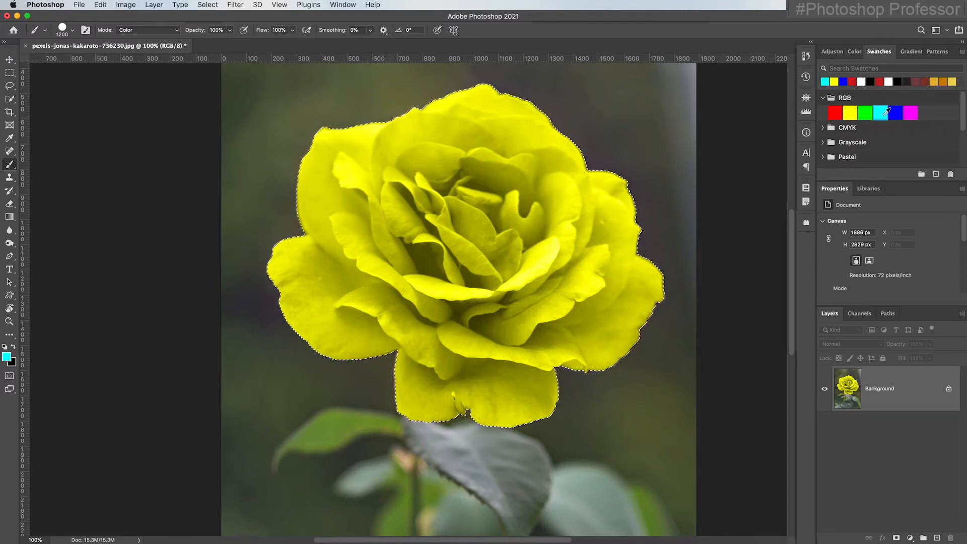
{"action": "mouse_move", "coordinate": [264, 188]}
{"action": "left_mouse_down"}
{"action": "mouse_move", "coordinate": [297, 291]}
{"action": "mouse_move", "coordinate": [539, 367]}
{"action": "left_mouse_up"}
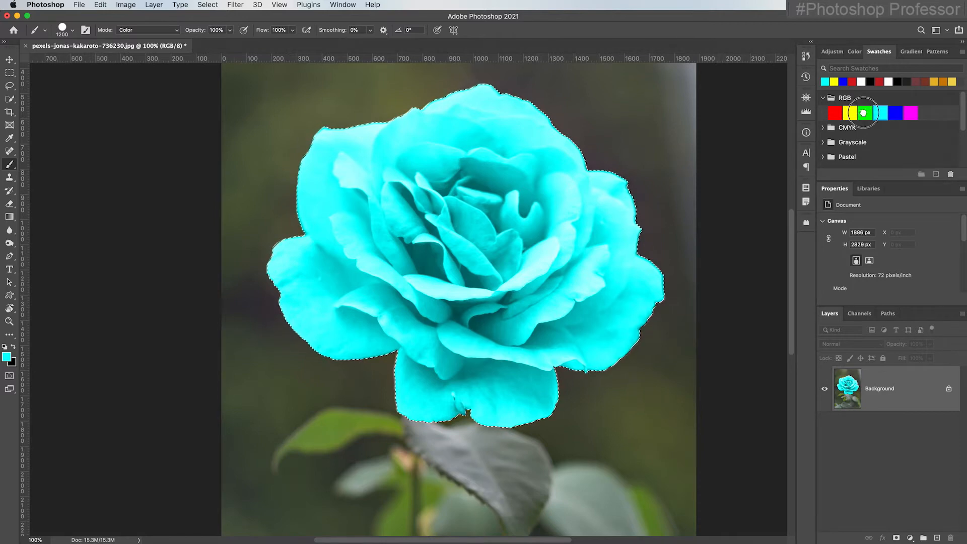
{"action": "left_click", "coordinate": [862, 110]}
{"action": "mouse_move", "coordinate": [583, 86]}
{"action": "left_mouse_down"}
{"action": "mouse_move", "coordinate": [453, 196]}
{"action": "mouse_move", "coordinate": [562, 319]}
{"action": "left_mouse_up"}
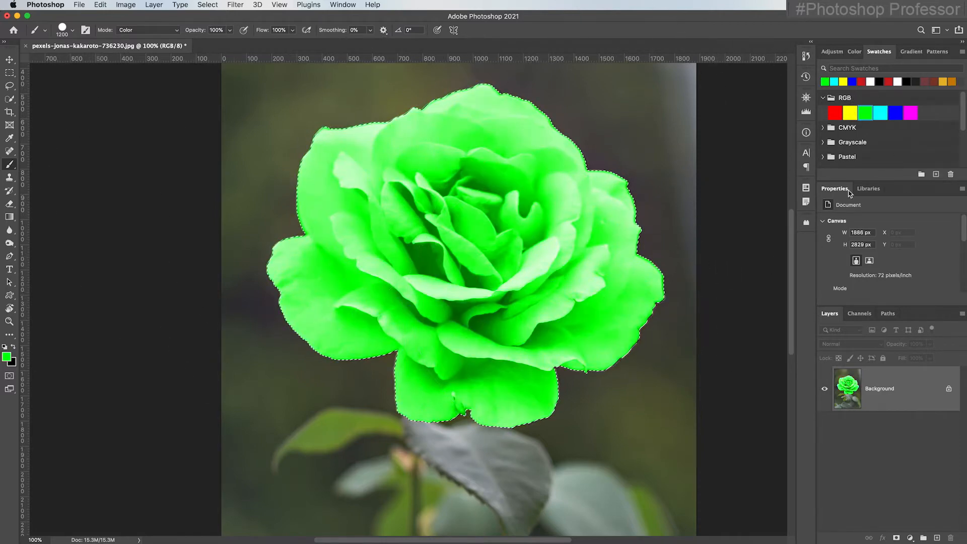
Repaint the selected rose red and then magenta using the RGB swatches
{"action": "left_click", "coordinate": [834, 112]}
{"action": "mouse_move", "coordinate": [533, 56]}
{"action": "left_mouse_down"}
{"action": "mouse_move", "coordinate": [337, 277]}
{"action": "mouse_move", "coordinate": [514, 398]}
{"action": "left_mouse_up"}
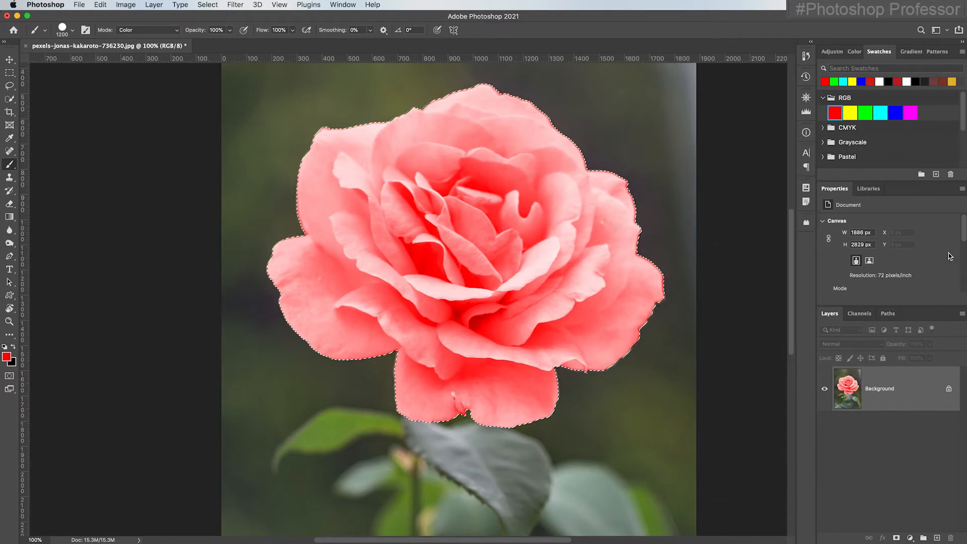
{"action": "left_click", "coordinate": [911, 113]}
{"action": "mouse_move", "coordinate": [529, 100]}
{"action": "left_mouse_down"}
{"action": "mouse_move", "coordinate": [354, 202]}
{"action": "mouse_move", "coordinate": [398, 376]}
{"action": "left_mouse_up"}
Repaint the selected rose with the red swatch and deselect the selection
{"action": "left_click", "coordinate": [834, 113]}
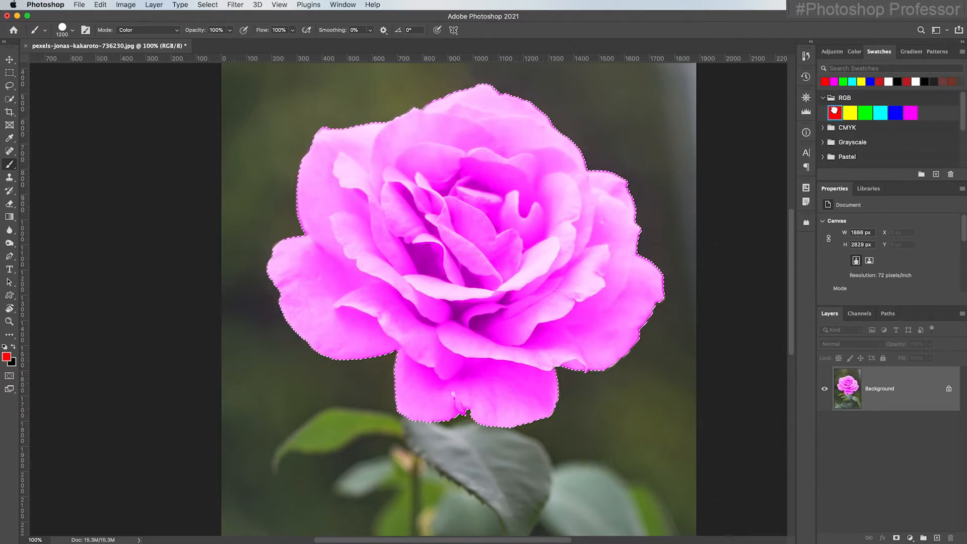
{"action": "mouse_move", "coordinate": [501, 54]}
{"action": "left_mouse_down"}
{"action": "mouse_move", "coordinate": [312, 237]}
{"action": "mouse_move", "coordinate": [534, 337]}
{"action": "mouse_move", "coordinate": [566, 234]}
{"action": "mouse_move", "coordinate": [621, 448]}
{"action": "left_mouse_up"}
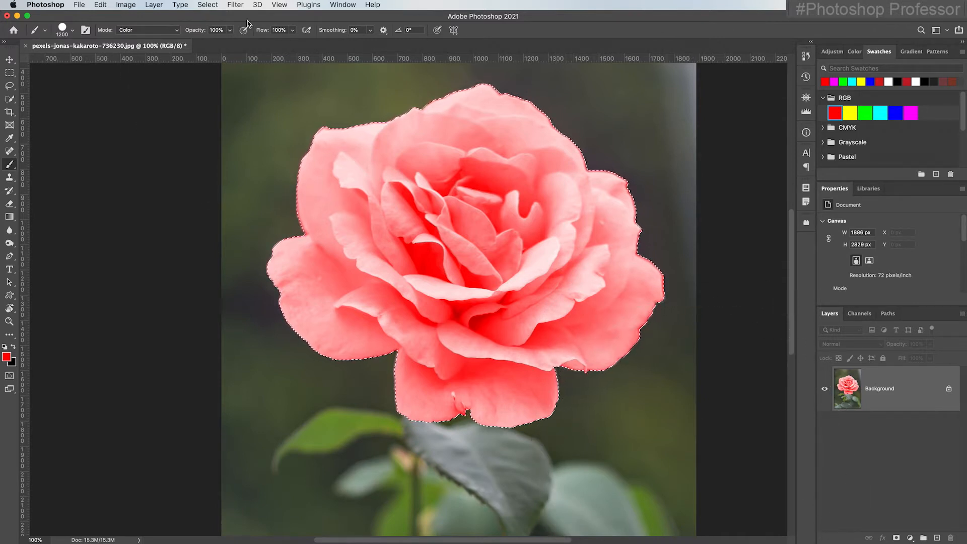
{"action": "left_click", "coordinate": [213, 5]}
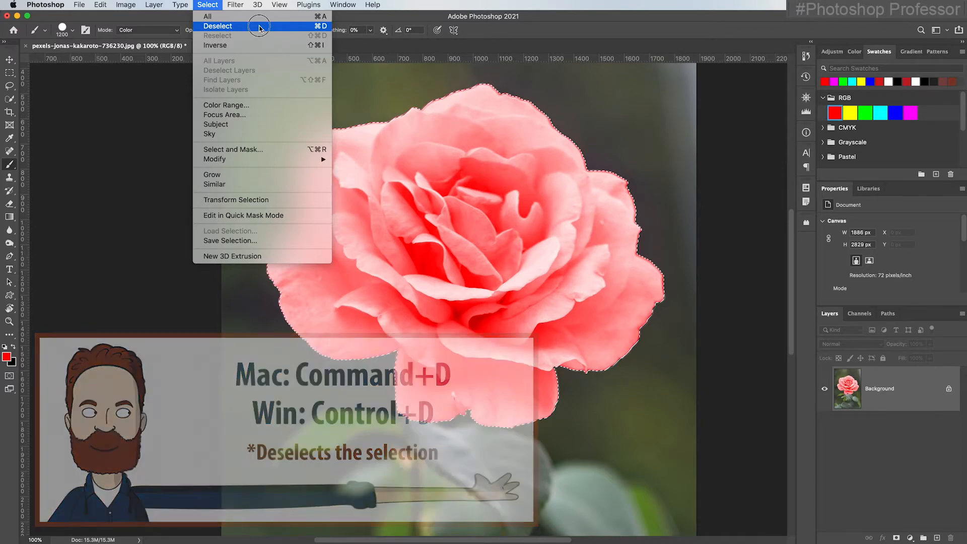
{"action": "left_click", "coordinate": [259, 27]}
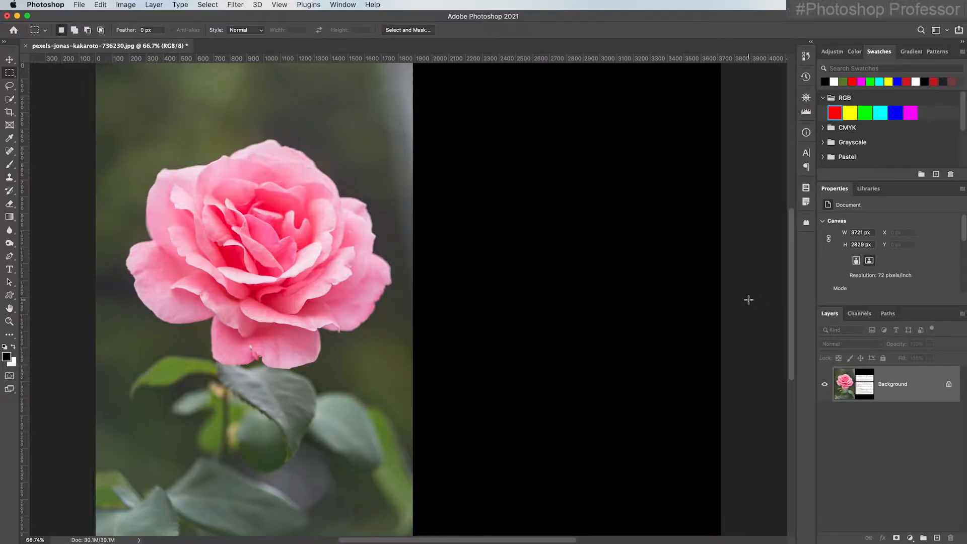
Drag a vertical black-to-white gradient down the image with the Gradient tool and undo it
{"action": "scroll", "coordinate": [740, 302], "scroll_direction": "right", "scroll_amount": 2}
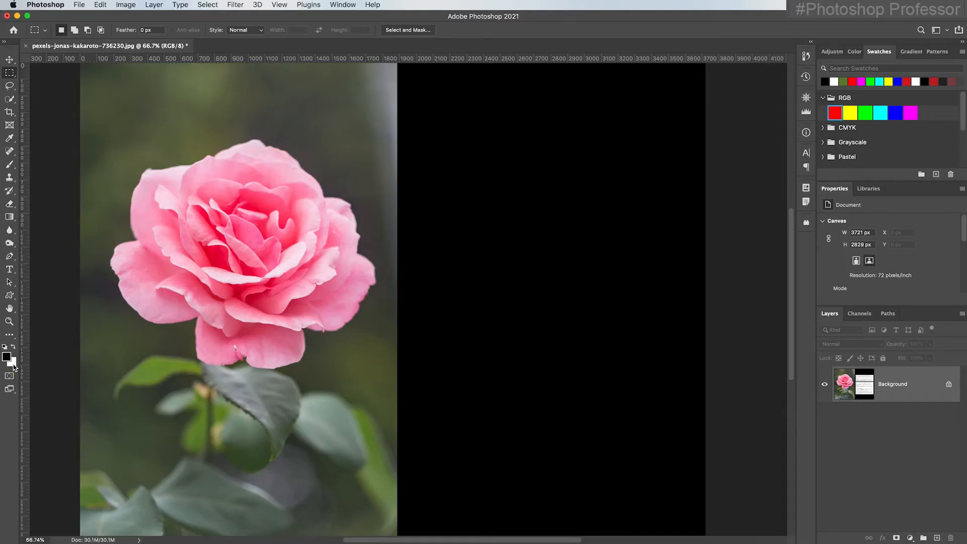
{"action": "left_click", "coordinate": [10, 218]}
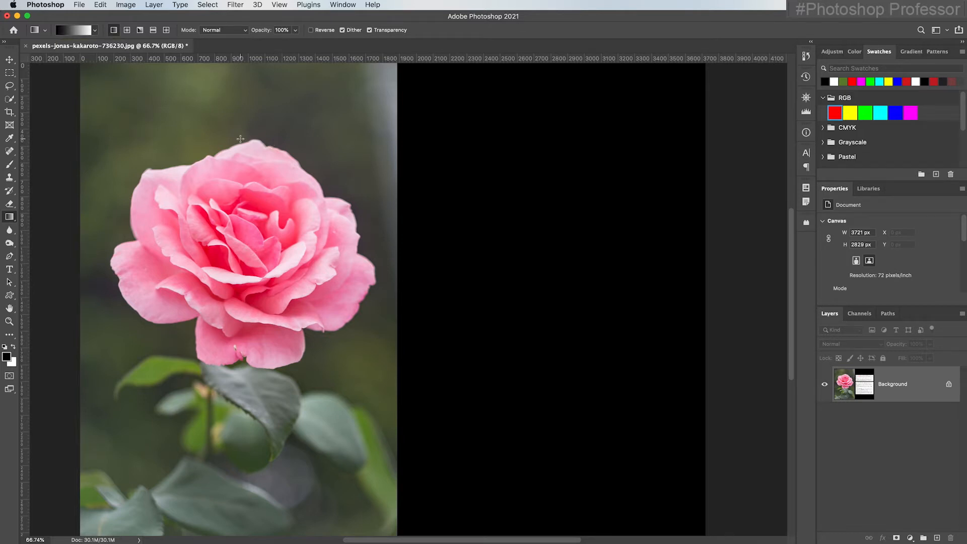
{"action": "left_click_drag", "start_coordinate": [240, 138], "coordinate": [237, 370]}
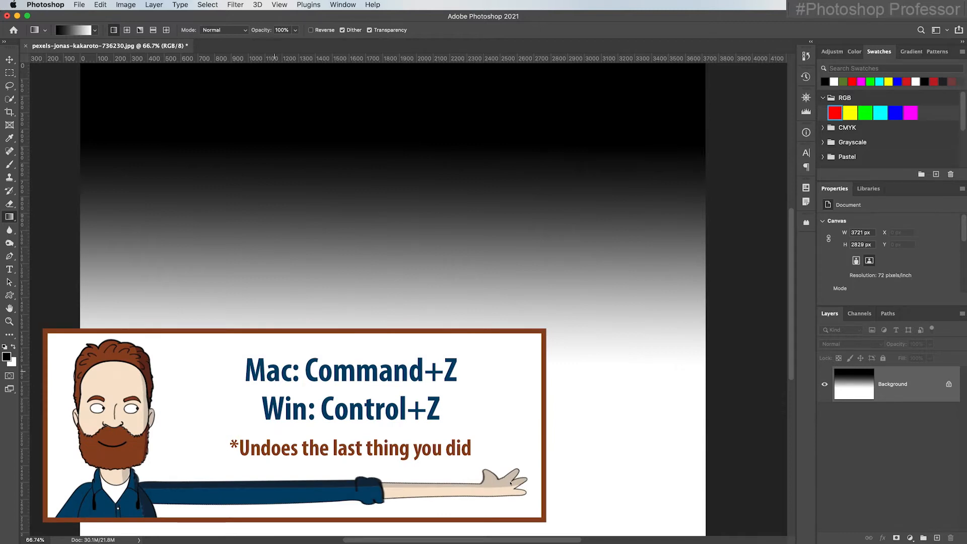
{"action": "key", "text": "super+z"}
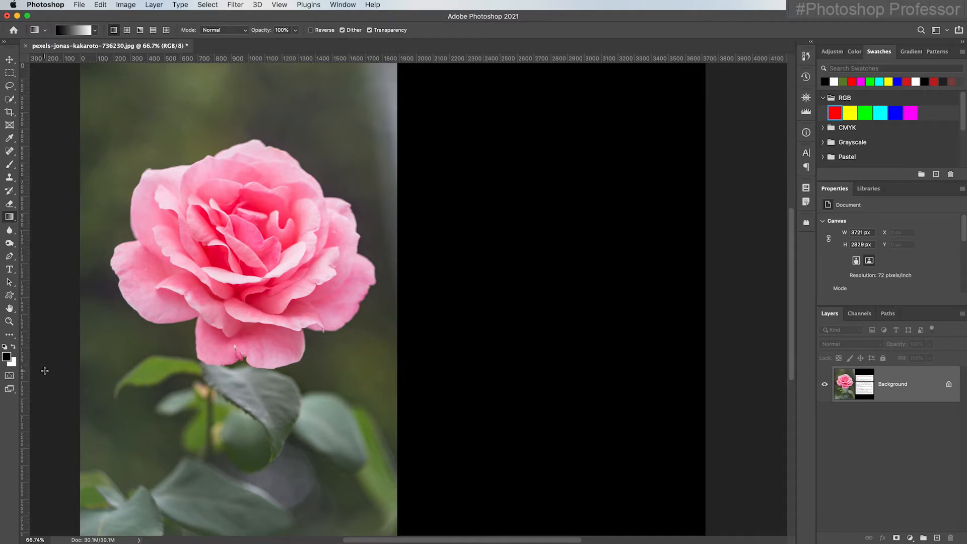
Sample a pink foreground colour from a left rose petal with the Eyedropper
{"action": "left_click", "coordinate": [10, 139]}
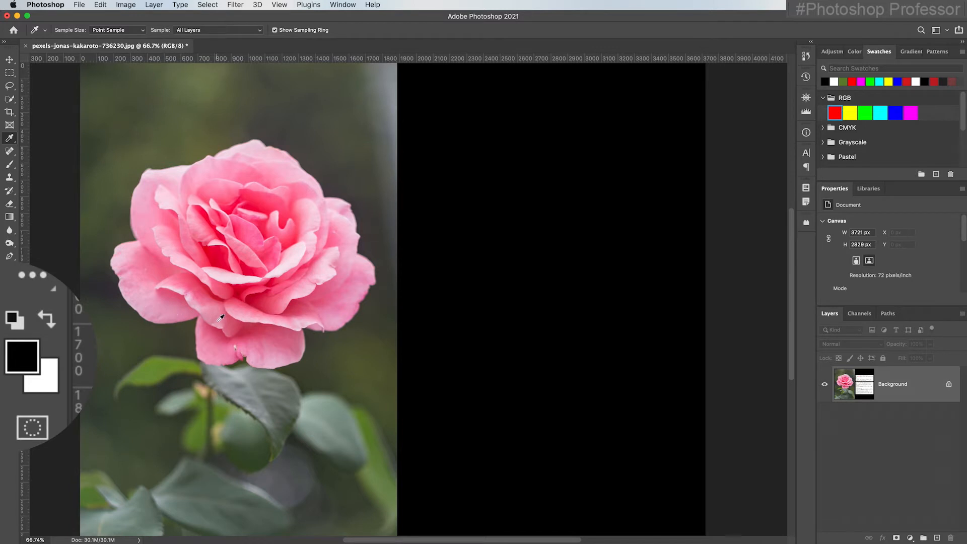
{"action": "left_click", "coordinate": [119, 259]}
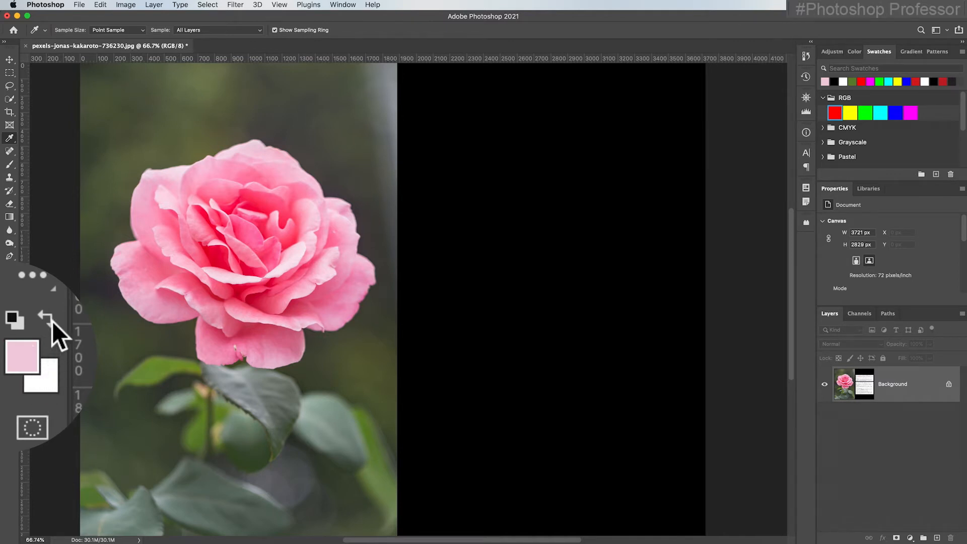
{"action": "left_click", "coordinate": [14, 346]}
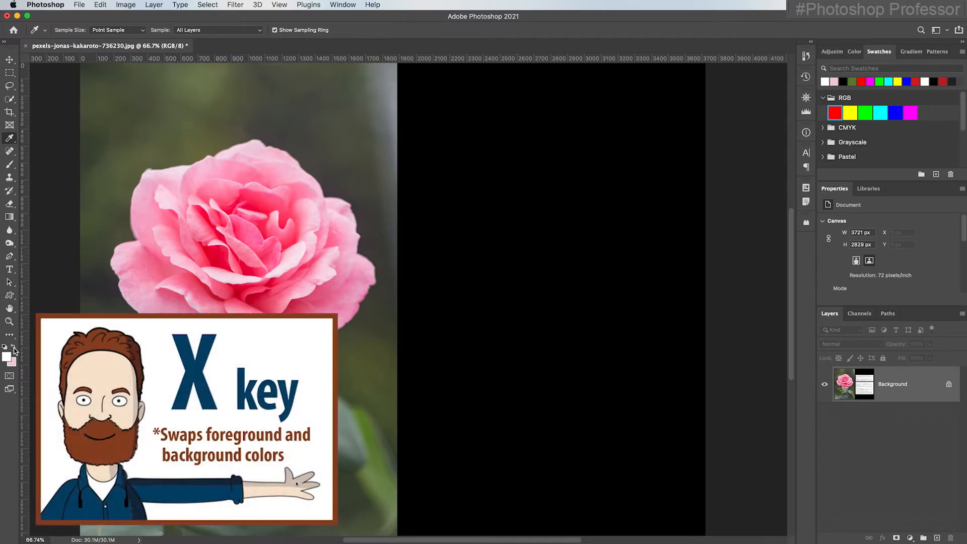
Swap the foreground and background colours back and forth repeatedly, ending with white foreground and pink background
{"action": "key", "text": "x"}
{"action": "key", "text": "x"}
{"action": "key", "text": "x"}
{"action": "key", "text": "x"}
{"action": "key", "text": "x"}
{"action": "key", "text": "x"}
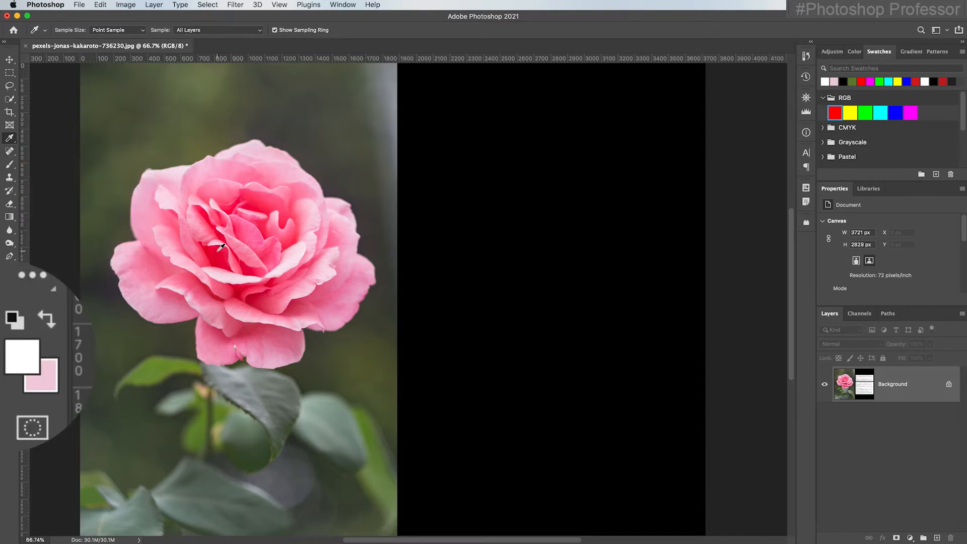
Sample a red foreground colour from the rose's centre with the Eyedropper, then swap foreground and background colours
{"action": "left_click", "coordinate": [218, 247]}
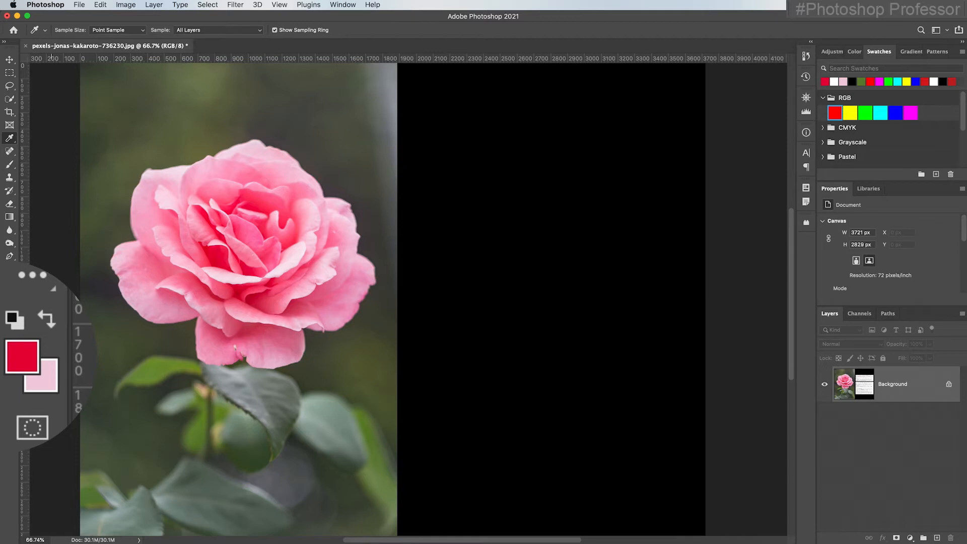
{"action": "scroll", "coordinate": [96, 292], "scroll_direction": "up", "scroll_amount": 3}
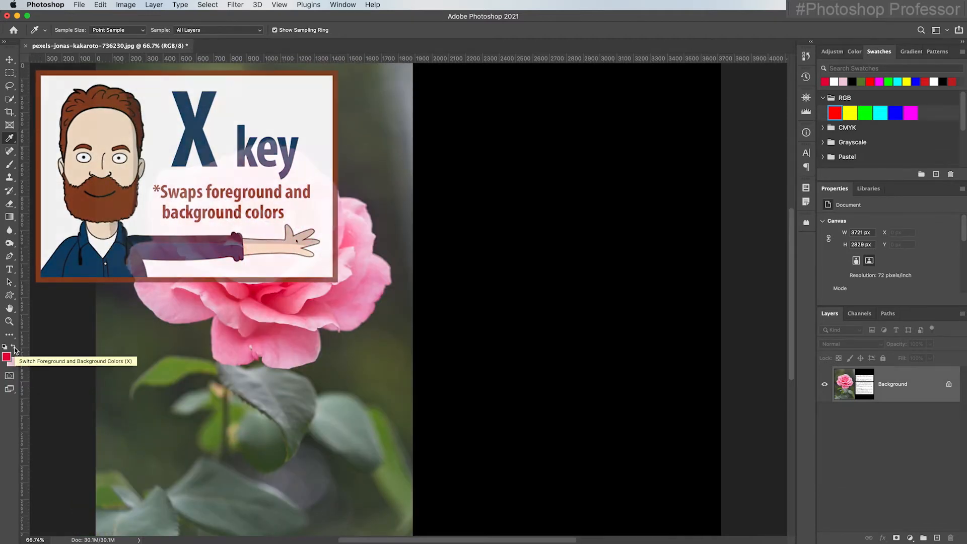
{"action": "left_click", "coordinate": [13, 348]}
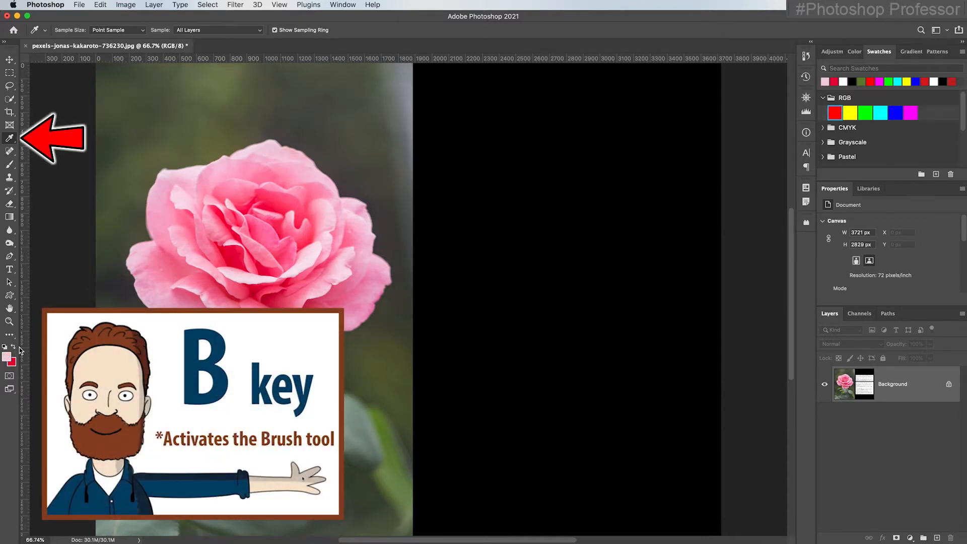
Switch to the Brush tool and set its blend mode to Normal
{"action": "key", "text": "b"}
{"action": "left_click", "coordinate": [146, 30]}
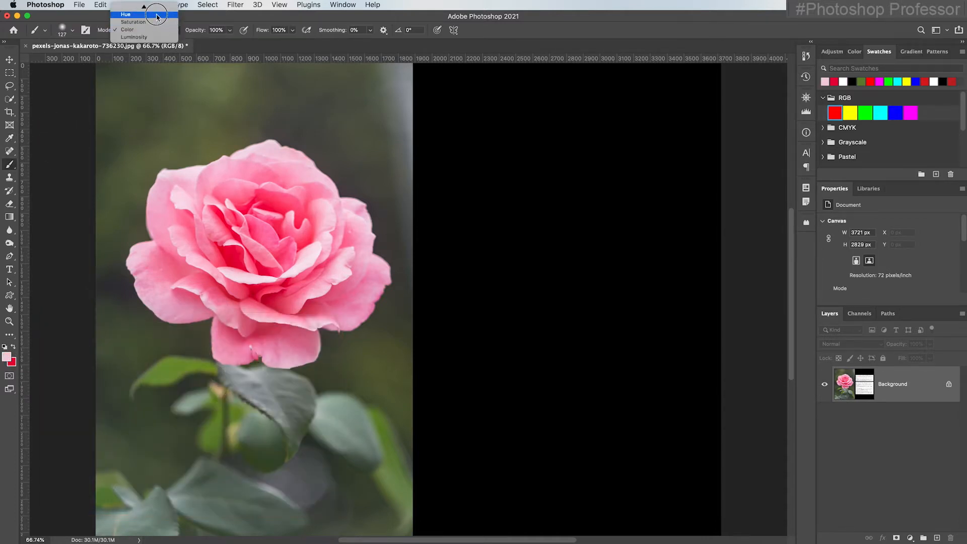
{"action": "scroll", "coordinate": [156, 16], "scroll_direction": "up", "scroll_amount": 10}
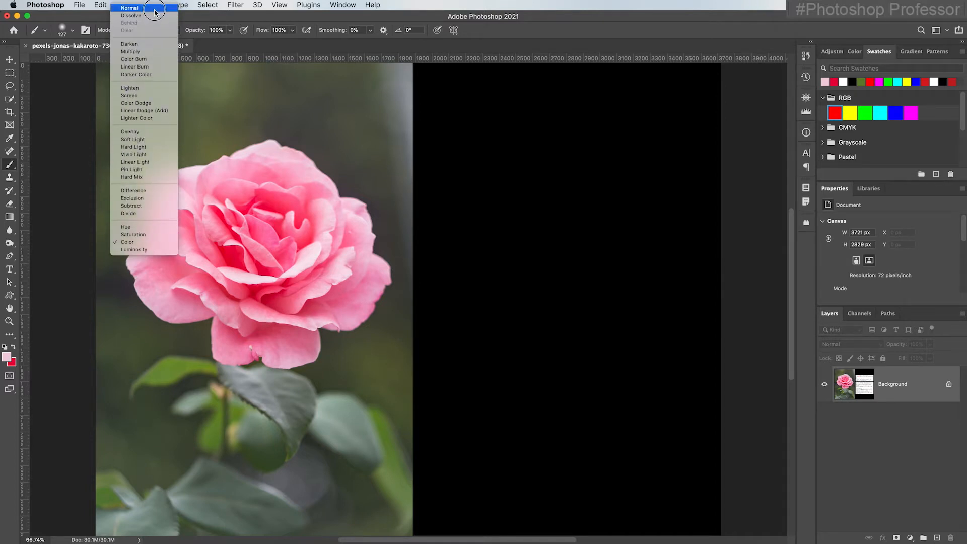
{"action": "left_click", "coordinate": [154, 9]}
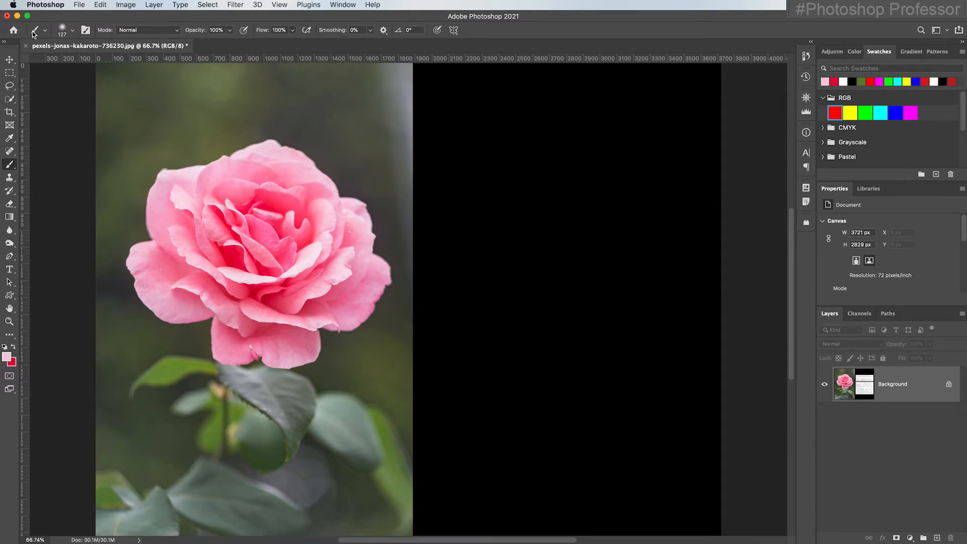
Reset the Brush tool to its default settings
{"action": "scroll", "coordinate": [33, 34], "scroll_direction": "right", "scroll_amount": 3}
{"action": "scroll", "coordinate": [34, 35], "scroll_direction": "left", "scroll_amount": 1}
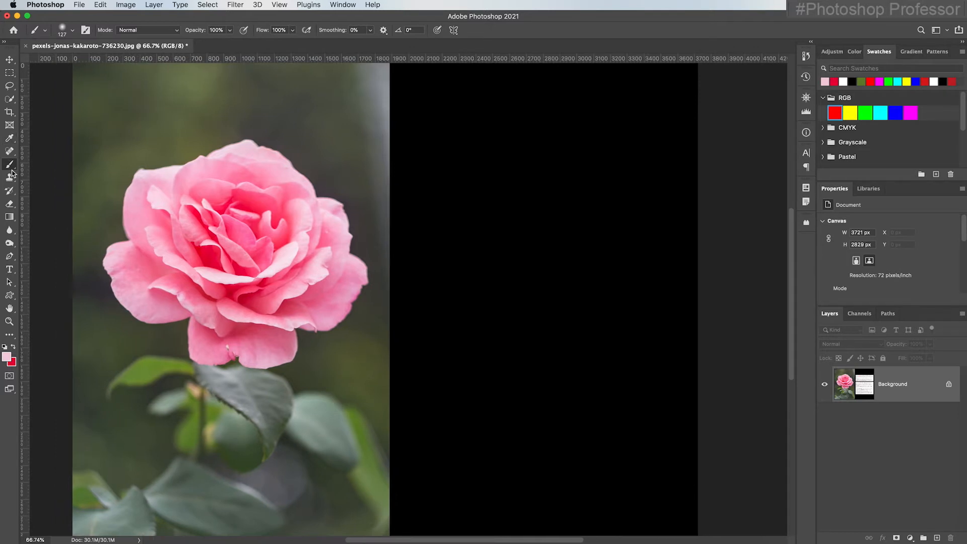
{"action": "right_click", "coordinate": [35, 33]}
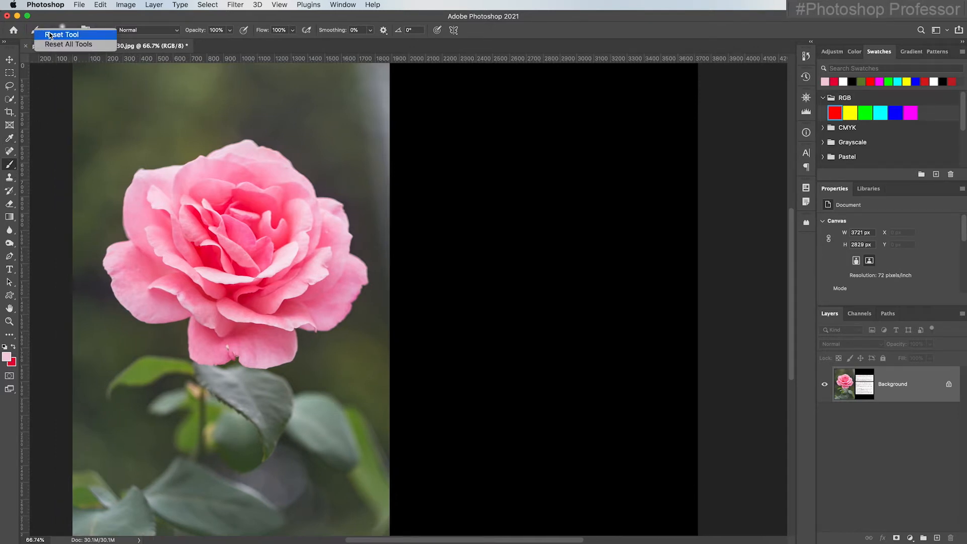
{"action": "left_click", "coordinate": [48, 34]}
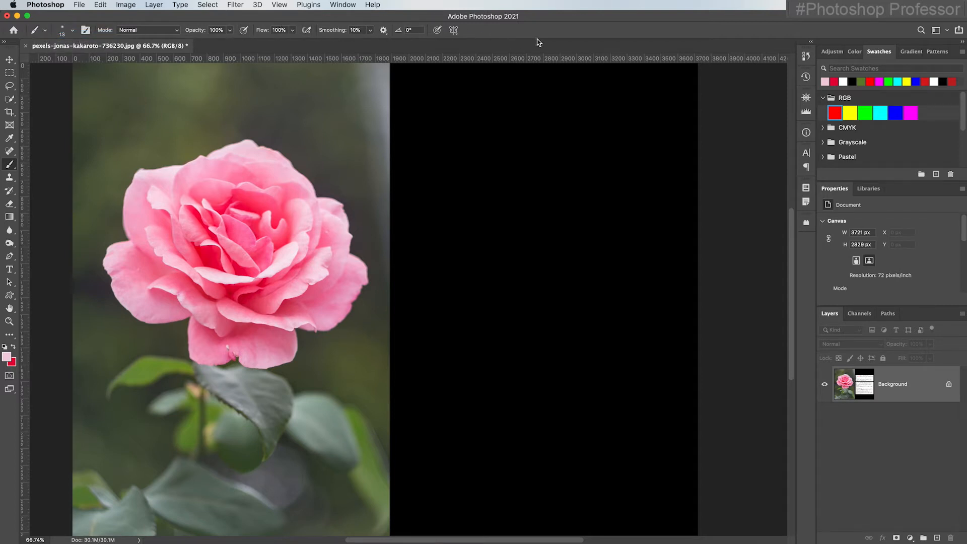
Enlarge the brush to 200 px and paint a pink stroke across the top-left corner of the image
{"action": "key", "text": "bracketright"}
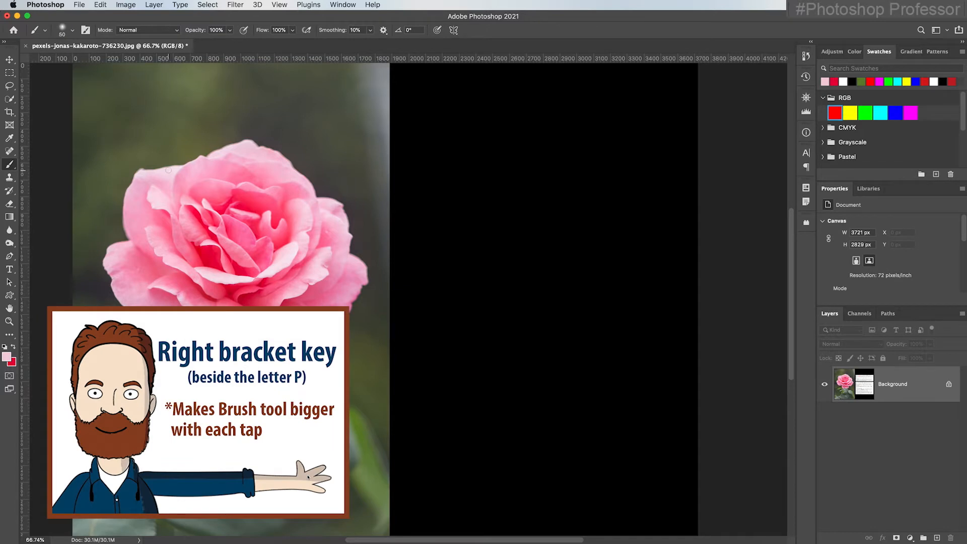
{"action": "key", "text": "bracketright"}
{"action": "key", "text": "bracketright"}
{"action": "key", "text": "bracketright"}
{"action": "key", "text": "bracketright"}
{"action": "key", "text": "bracketright"}
{"action": "key", "text": "bracketright"}
{"action": "key", "text": "bracketright"}
{"action": "key", "text": "bracketright"}
{"action": "key", "text": "bracketright"}
{"action": "mouse_move", "coordinate": [130, 98]}
{"action": "left_mouse_down"}
{"action": "mouse_move", "coordinate": [133, 119]}
{"action": "mouse_move", "coordinate": [154, 92]}
{"action": "mouse_move", "coordinate": [117, 115]}
{"action": "mouse_move", "coordinate": [171, 100]}
{"action": "mouse_move", "coordinate": [116, 132]}
{"action": "mouse_move", "coordinate": [118, 104]}
{"action": "mouse_move", "coordinate": [102, 75]}
{"action": "mouse_move", "coordinate": [88, 92]}
{"action": "mouse_move", "coordinate": [79, 86]}
{"action": "mouse_move", "coordinate": [209, 82]}
{"action": "mouse_move", "coordinate": [140, 87]}
{"action": "mouse_move", "coordinate": [151, 104]}
{"action": "mouse_move", "coordinate": [102, 135]}
{"action": "mouse_move", "coordinate": [185, 121]}
{"action": "mouse_move", "coordinate": [86, 128]}
{"action": "left_mouse_up"}
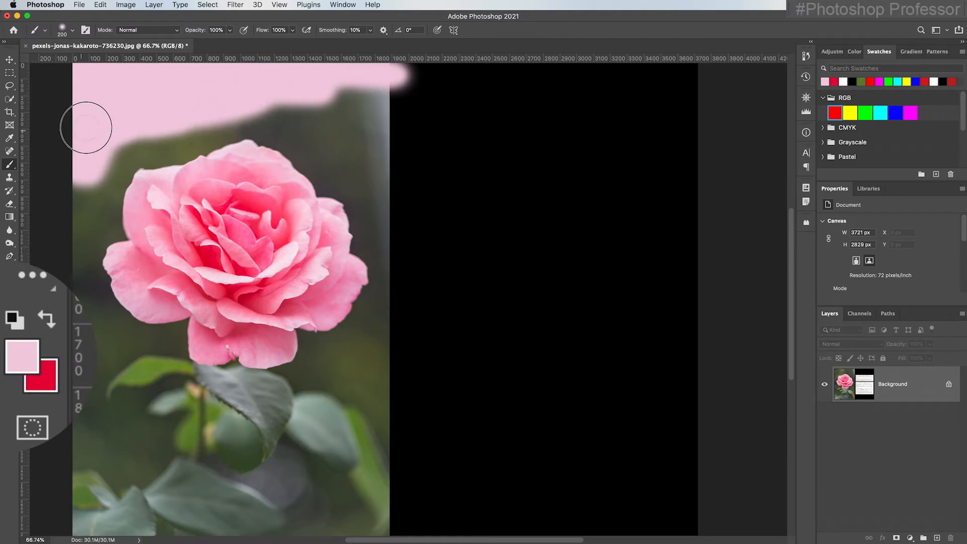
Swap colours to red, paint a red stroke across the background above the rose, and swap back
{"action": "key", "text": "x"}
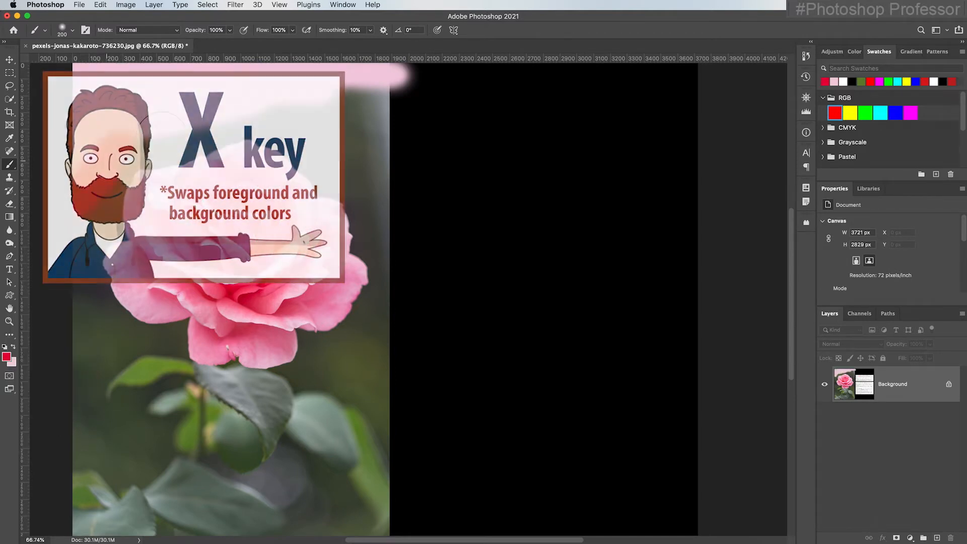
{"action": "mouse_move", "coordinate": [86, 199]}
{"action": "left_mouse_down"}
{"action": "mouse_move", "coordinate": [205, 129]}
{"action": "mouse_move", "coordinate": [307, 112]}
{"action": "mouse_move", "coordinate": [167, 125]}
{"action": "mouse_move", "coordinate": [95, 151]}
{"action": "mouse_move", "coordinate": [86, 166]}
{"action": "left_mouse_up"}
{"action": "key", "text": "x"}
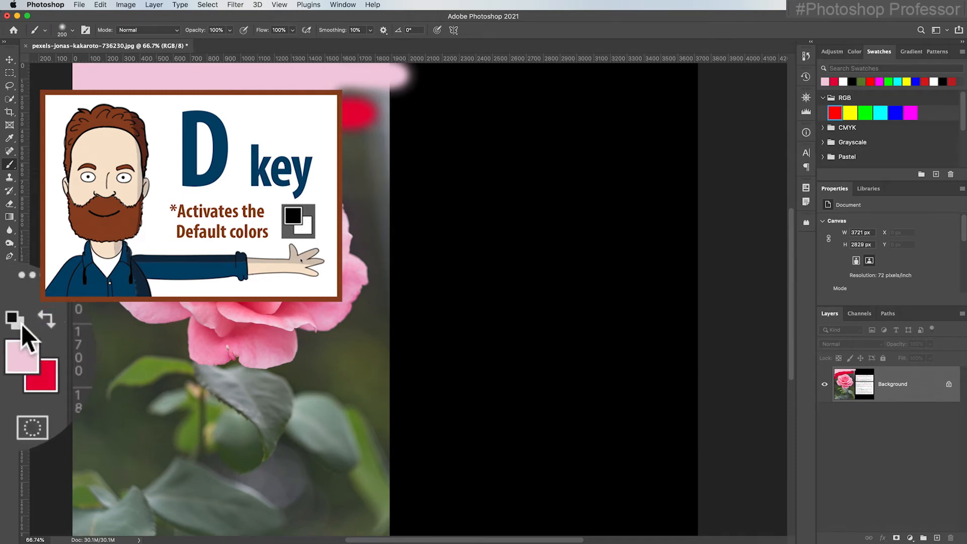
Restore the default black and white colours, swap to a white foreground, and paint a white stroke below the rose
{"action": "key", "text": "d"}
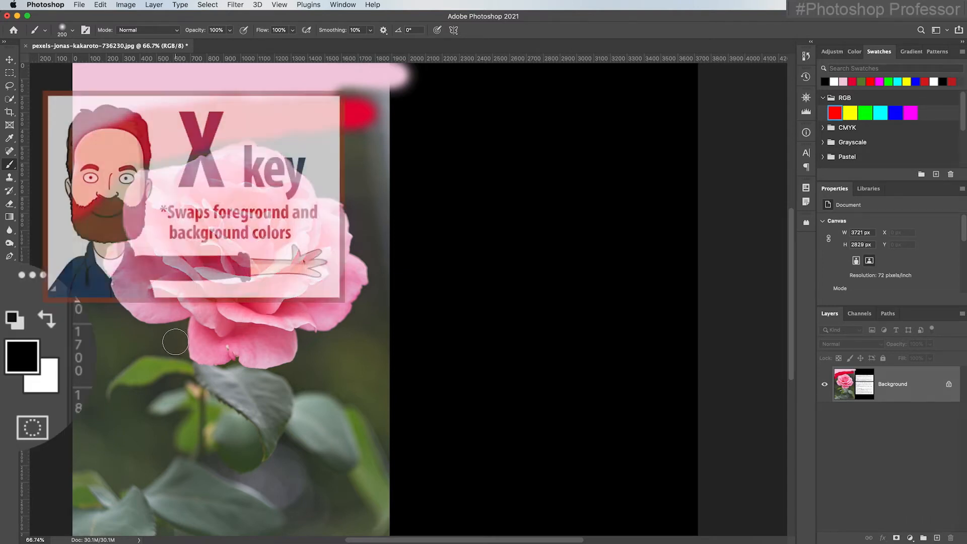
{"action": "key", "text": "x"}
Swap to a black foreground and paint a black stroke across the stem below the white one
{"action": "key", "text": "x"}
{"action": "key", "text": "x"}
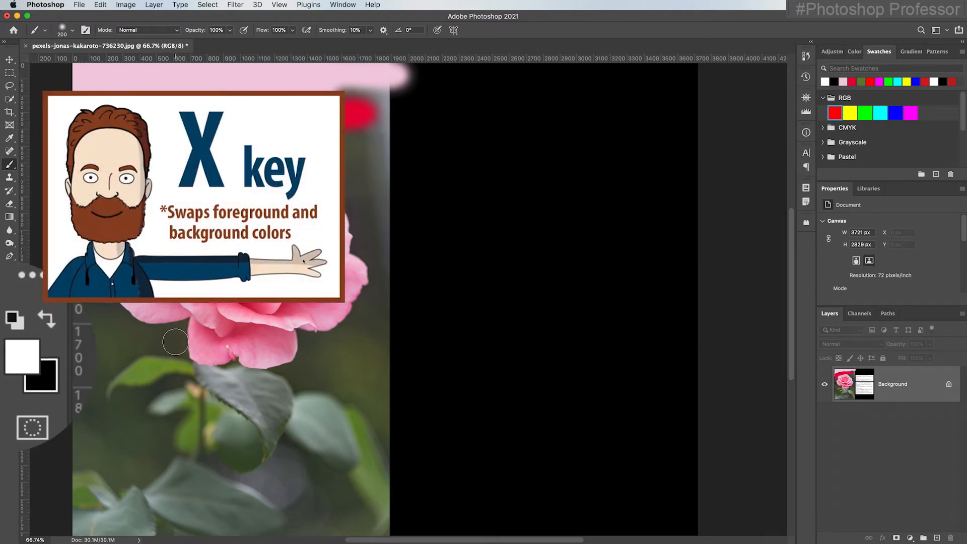
{"action": "mouse_move", "coordinate": [126, 350]}
{"action": "left_mouse_down"}
{"action": "mouse_move", "coordinate": [228, 321]}
{"action": "mouse_move", "coordinate": [254, 296]}
{"action": "mouse_move", "coordinate": [252, 331]}
{"action": "left_mouse_up"}
{"action": "key", "text": "x"}
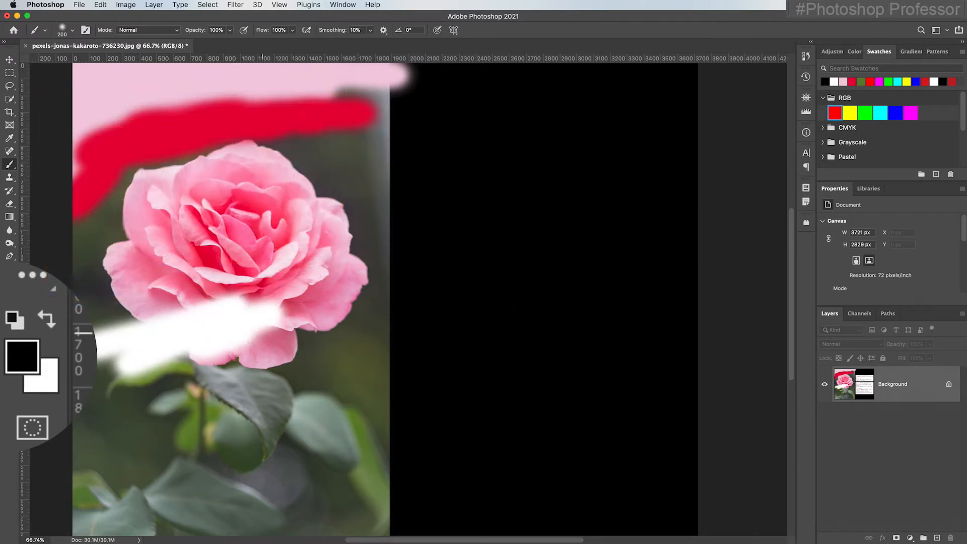
{"action": "mouse_move", "coordinate": [83, 418]}
{"action": "left_mouse_down"}
{"action": "mouse_move", "coordinate": [287, 324]}
{"action": "mouse_move", "coordinate": [213, 372]}
{"action": "left_mouse_up"}
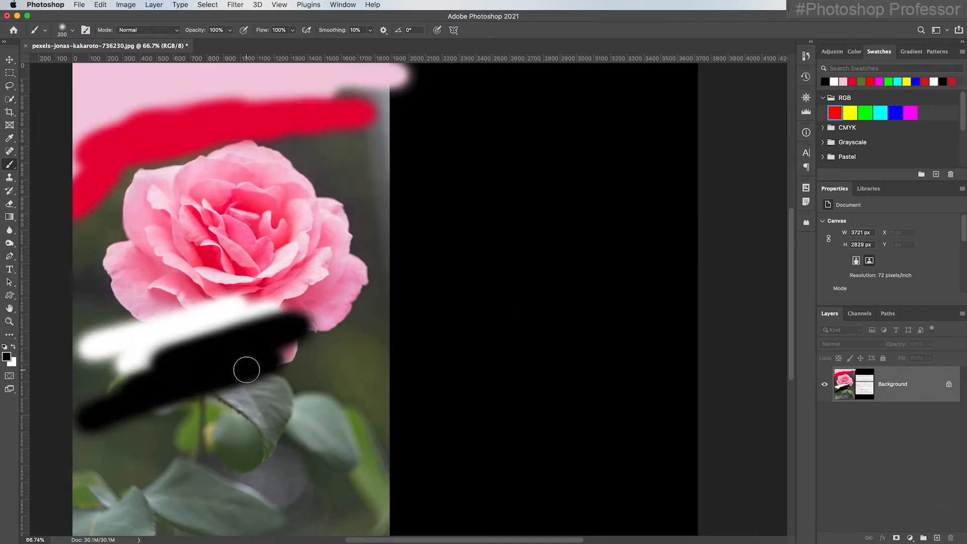
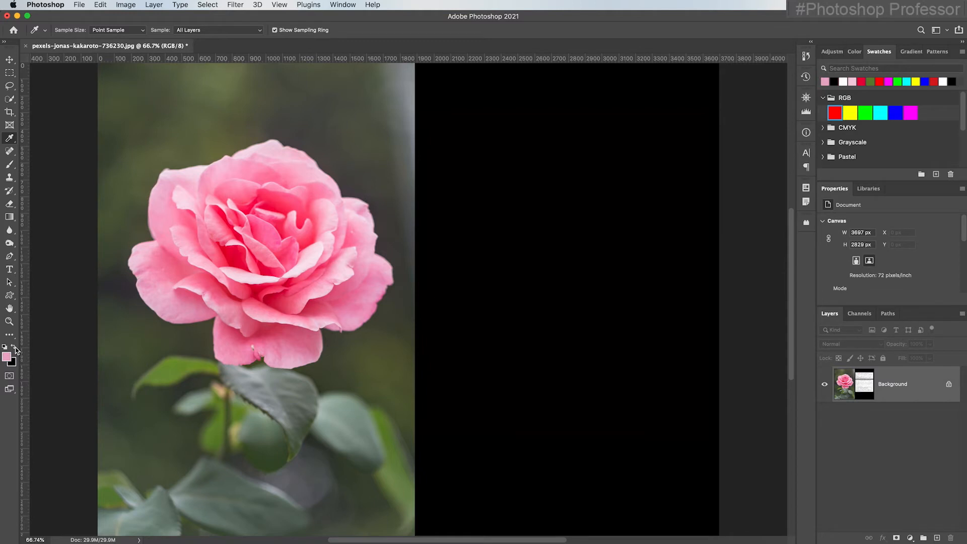
Swap the foreground and background colours back and forth several times, ending with the pink foreground
{"action": "left_click", "coordinate": [15, 348]}
{"action": "left_click", "coordinate": [15, 348]}
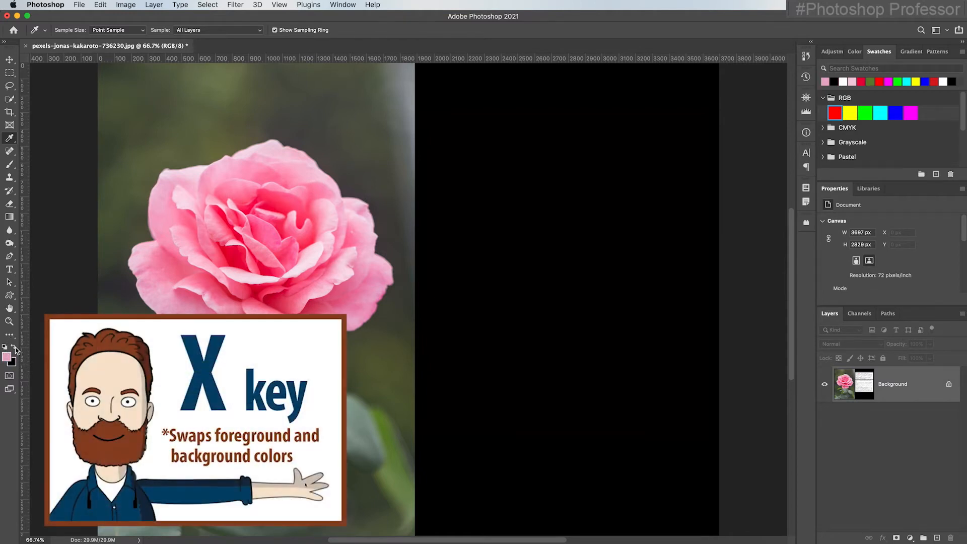
{"action": "key", "text": "x"}
{"action": "key", "text": "x"}
{"action": "key", "text": "x"}
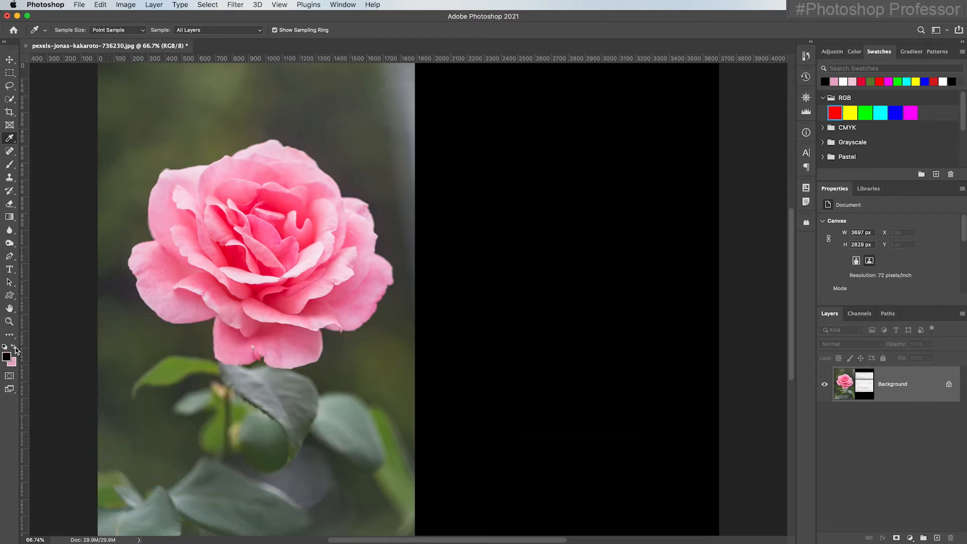
{"action": "left_click", "coordinate": [14, 347]}
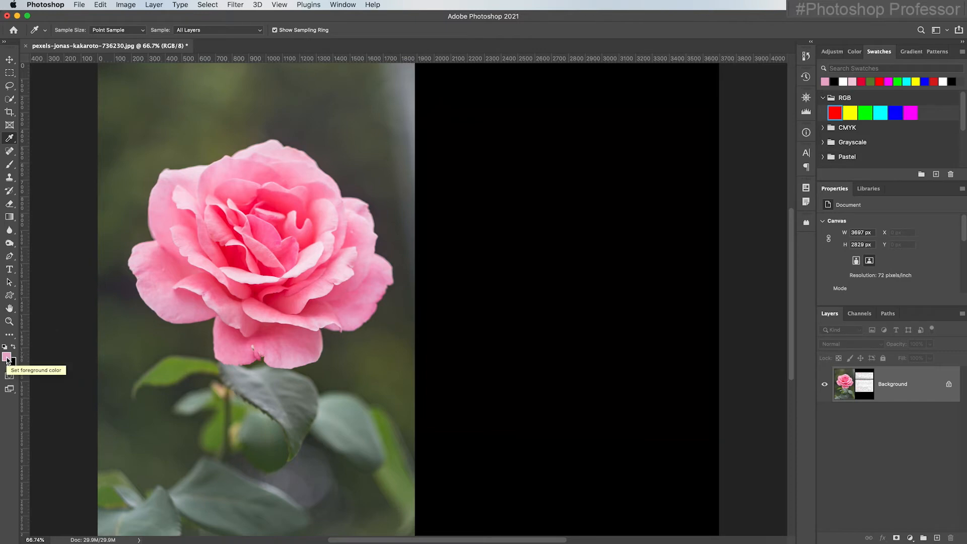
Open the foreground Color Picker, set the hue to magenta, and try different saturation and brightness spots in the colour field
{"action": "left_click", "coordinate": [7, 358]}
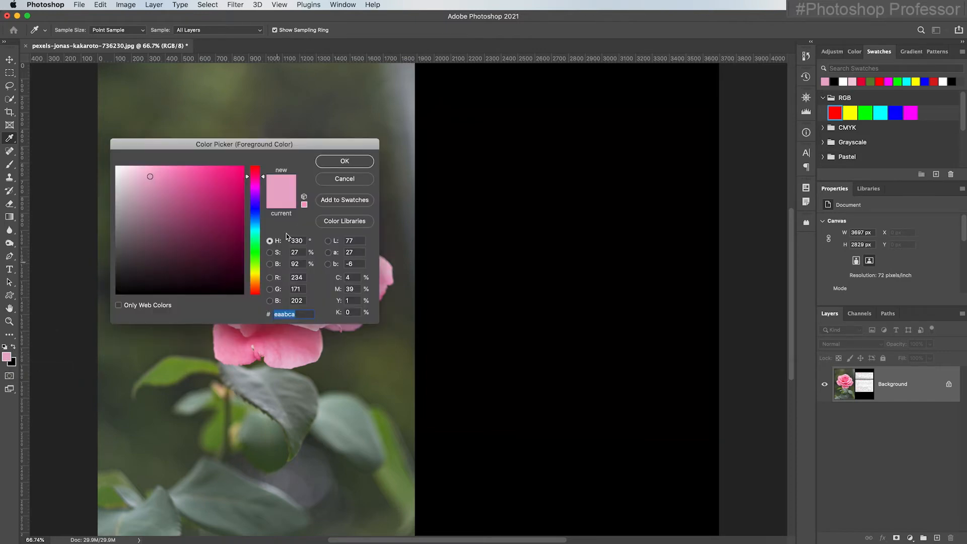
{"action": "left_click_drag", "start_coordinate": [227, 142], "coordinate": [161, 86]}
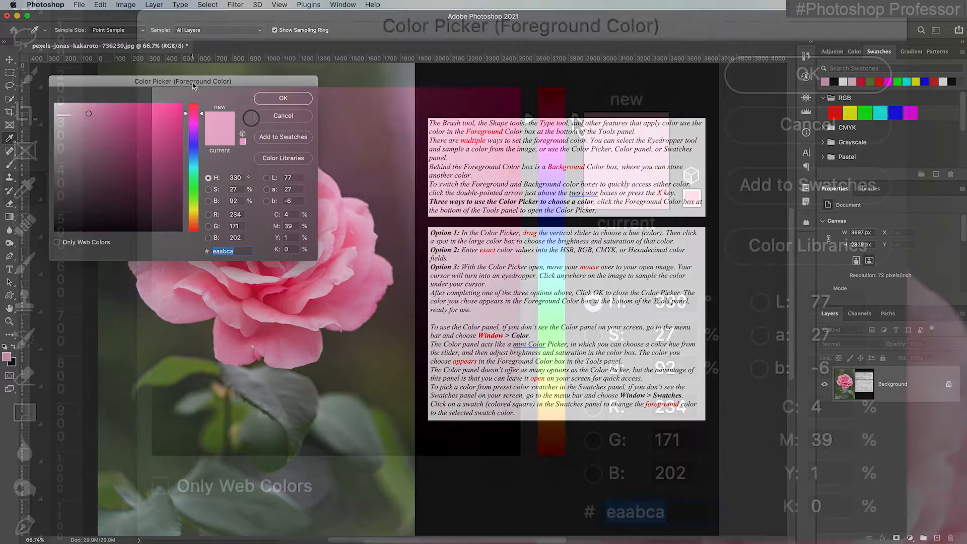
{"action": "left_click_drag", "start_coordinate": [201, 113], "coordinate": [203, 217]}
{"action": "left_click_drag", "start_coordinate": [577, 412], "coordinate": [576, 464]}
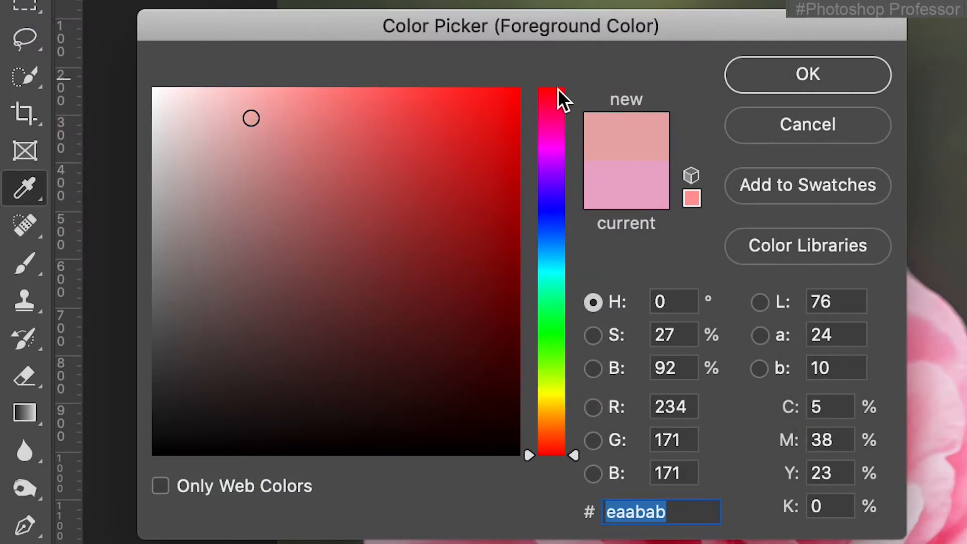
{"action": "left_click_drag", "start_coordinate": [575, 457], "coordinate": [573, 147]}
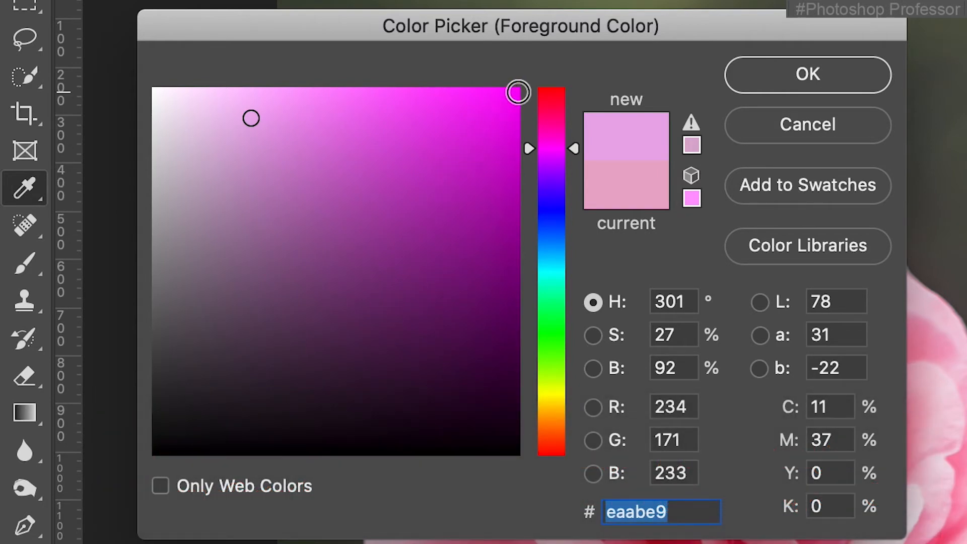
{"action": "left_click", "coordinate": [519, 90]}
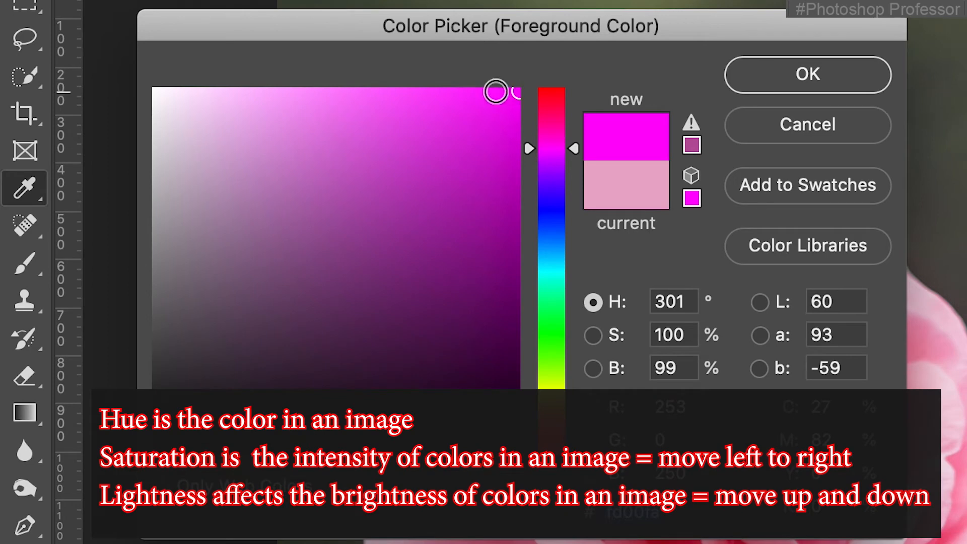
{"action": "left_click", "coordinate": [267, 93]}
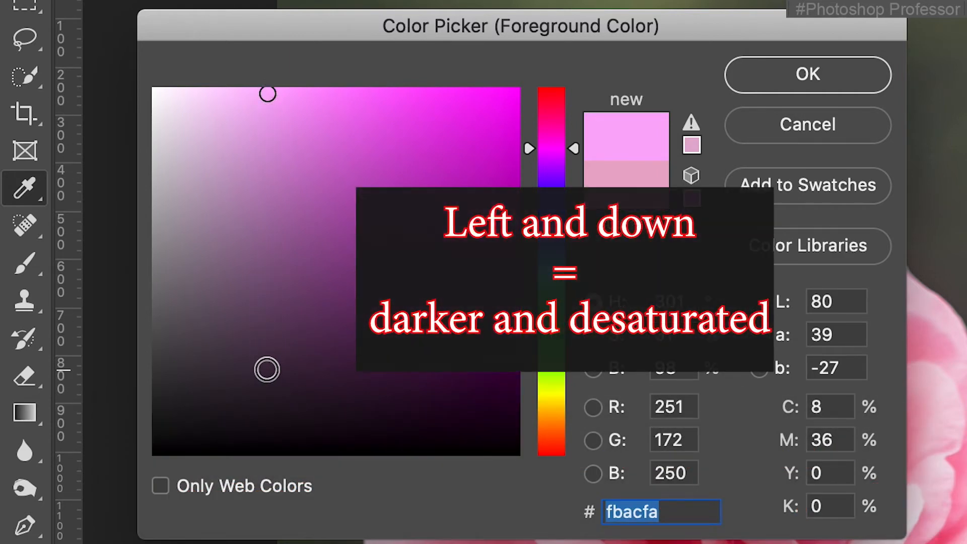
{"action": "left_click", "coordinate": [269, 371]}
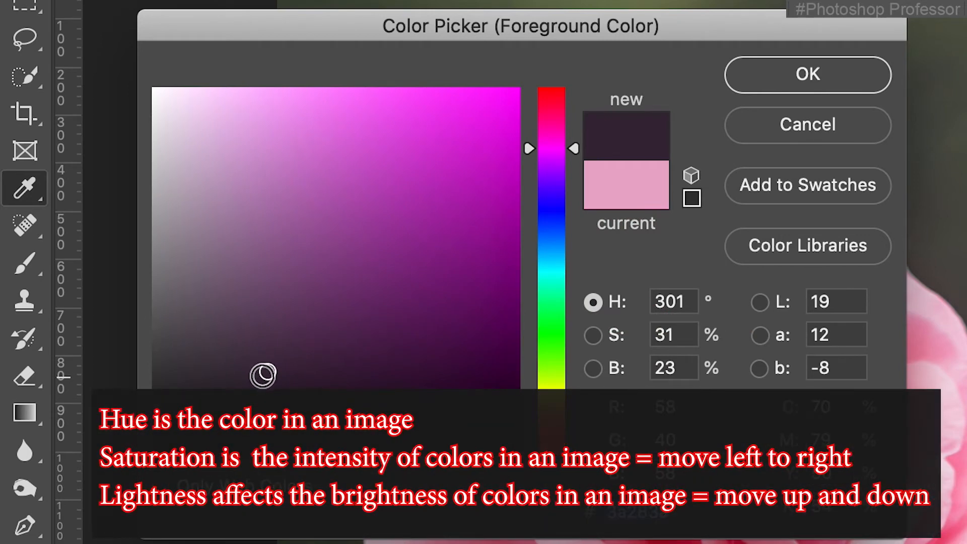
{"action": "left_click", "coordinate": [338, 364]}
{"action": "left_click", "coordinate": [513, 371]}
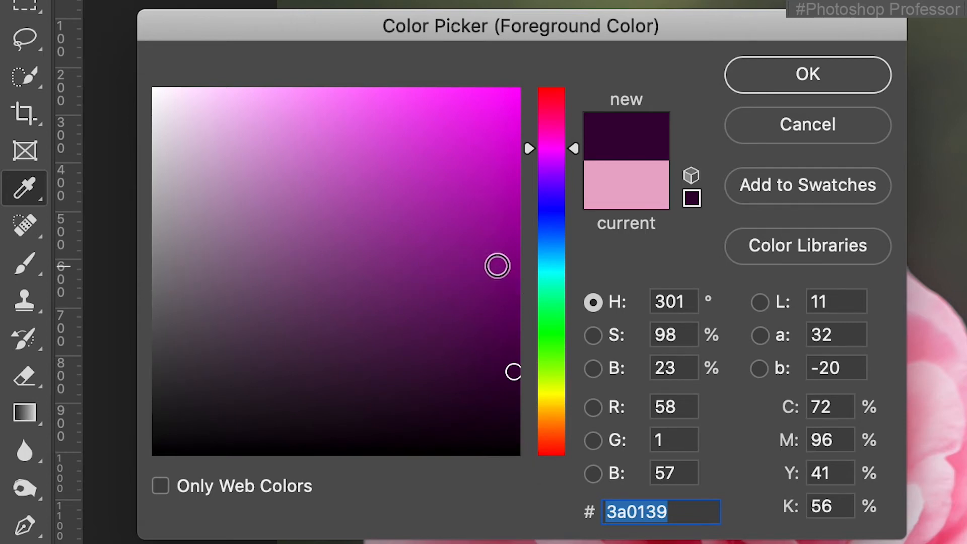
{"action": "left_click_drag", "start_coordinate": [516, 241], "coordinate": [159, 249]}
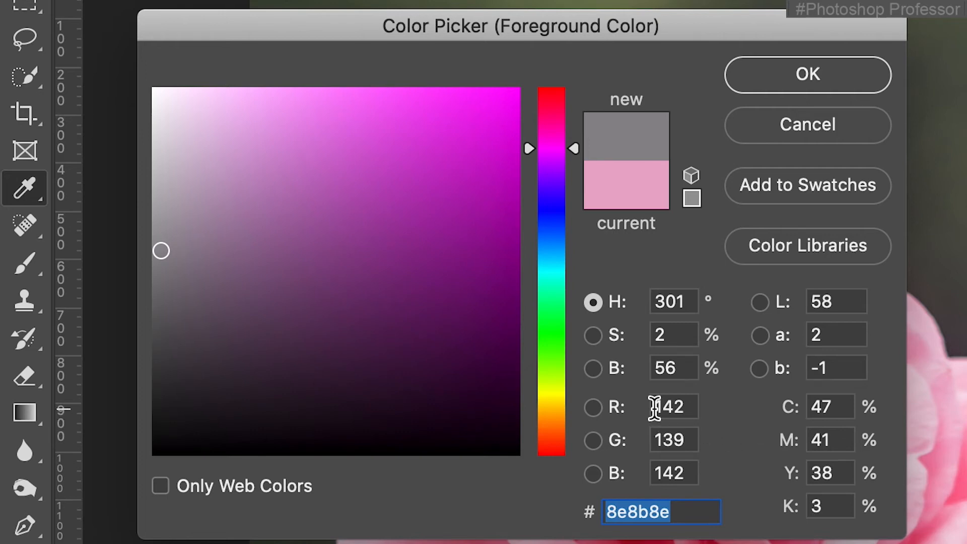
Set the RGB values to 255, 255, 255 for white, then change green and blue to 0 for red
{"action": "left_click_drag", "start_coordinate": [691, 406], "coordinate": [619, 398]}
{"action": "type", "text": "255"}
{"action": "key", "text": "Tab"}
{"action": "type", "text": "255"}
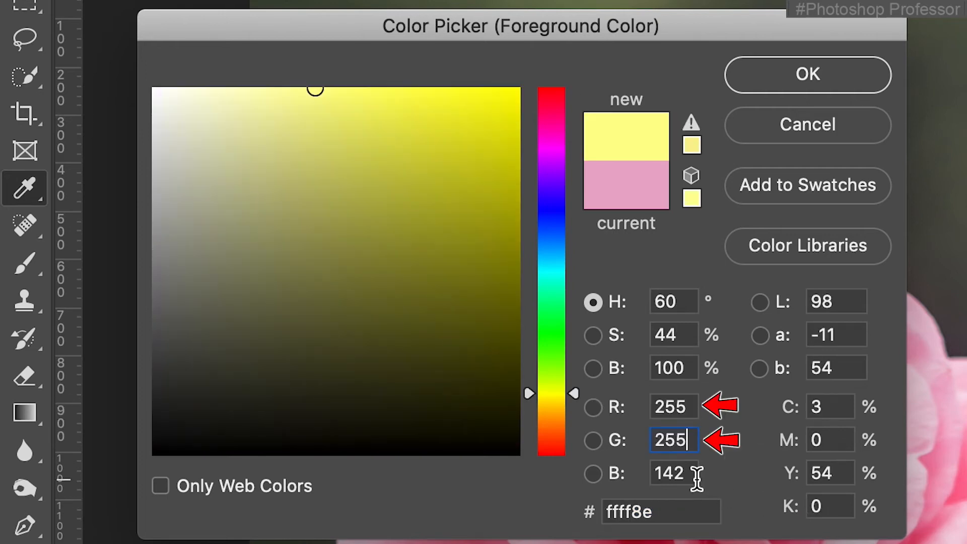
{"action": "left_click_drag", "start_coordinate": [695, 475], "coordinate": [619, 459]}
{"action": "type", "text": "255"}
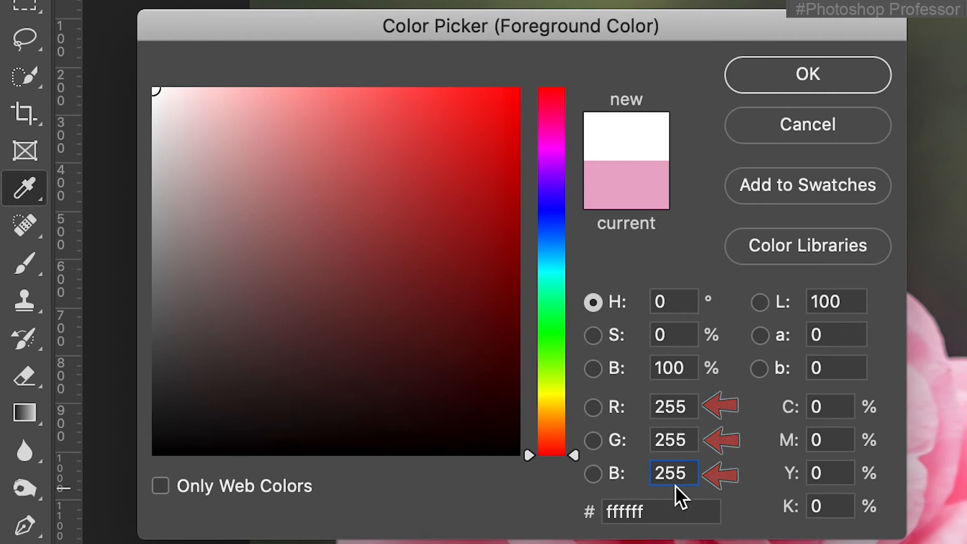
{"action": "left_click", "coordinate": [618, 438]}
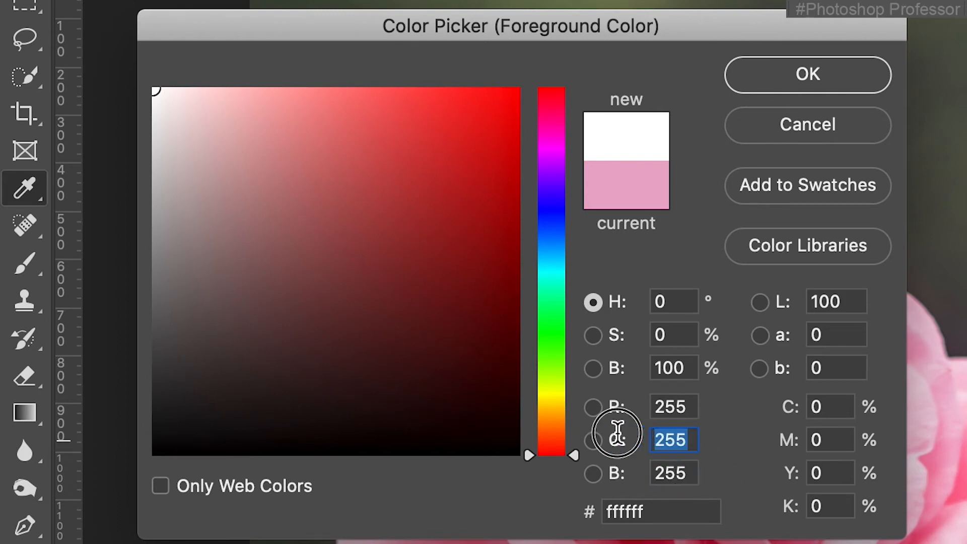
{"action": "type", "text": "0"}
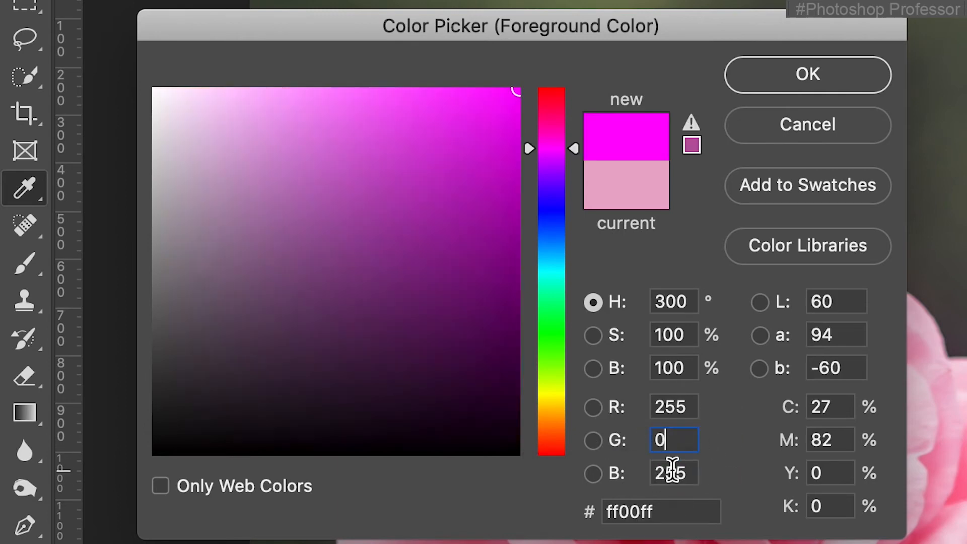
{"action": "key", "text": "Tab"}
{"action": "type", "text": "0"}
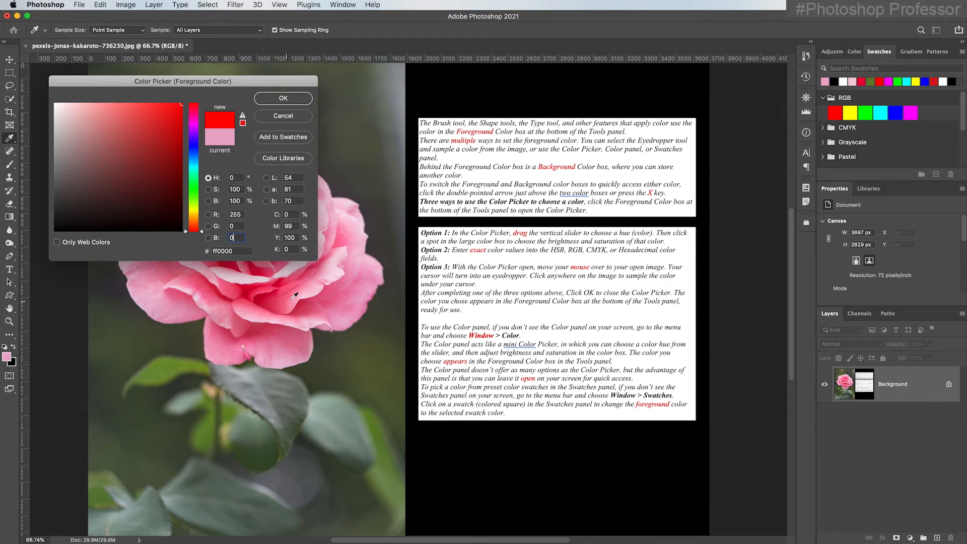
Sample a pink from the rose petals with the picker's eyedropper and accept it as the foreground colour
{"action": "left_click", "coordinate": [296, 293]}
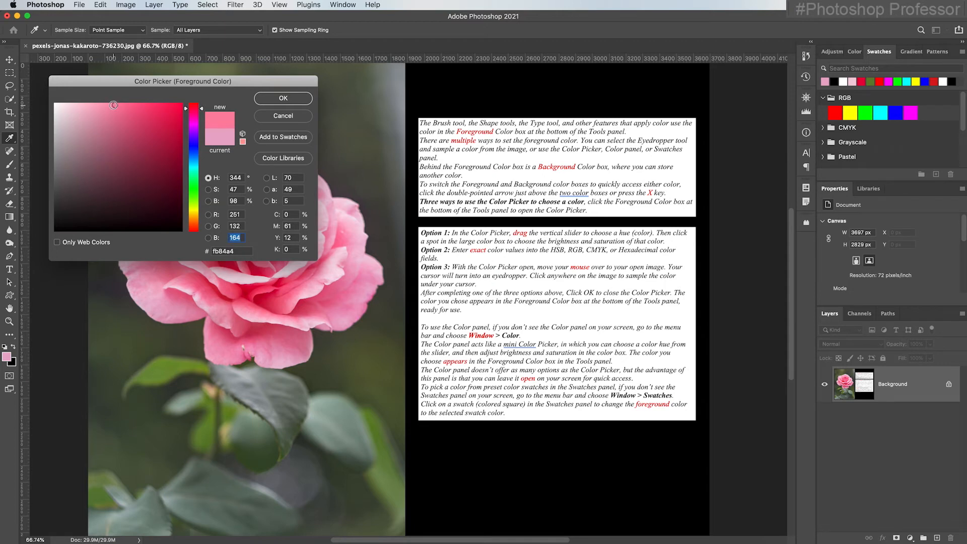
{"action": "left_click", "coordinate": [280, 98]}
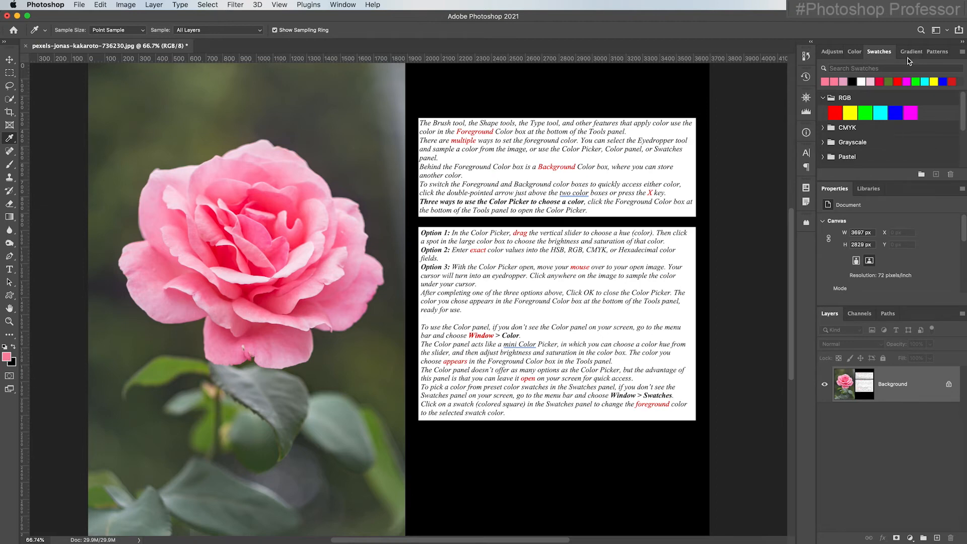
Choose the yellow RGB swatch and then the green recent swatch as the foreground colour
{"action": "left_click", "coordinate": [343, 5]}
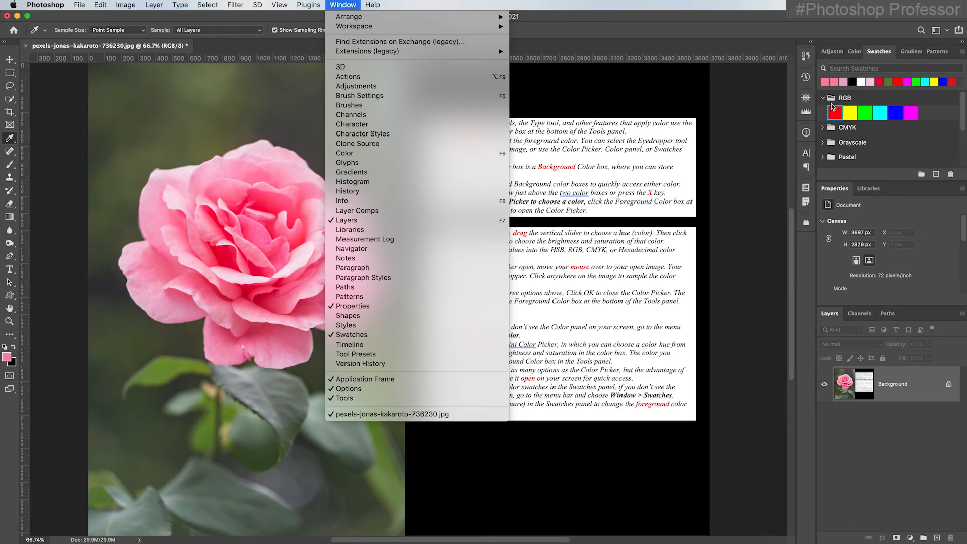
{"action": "left_click", "coordinate": [852, 117]}
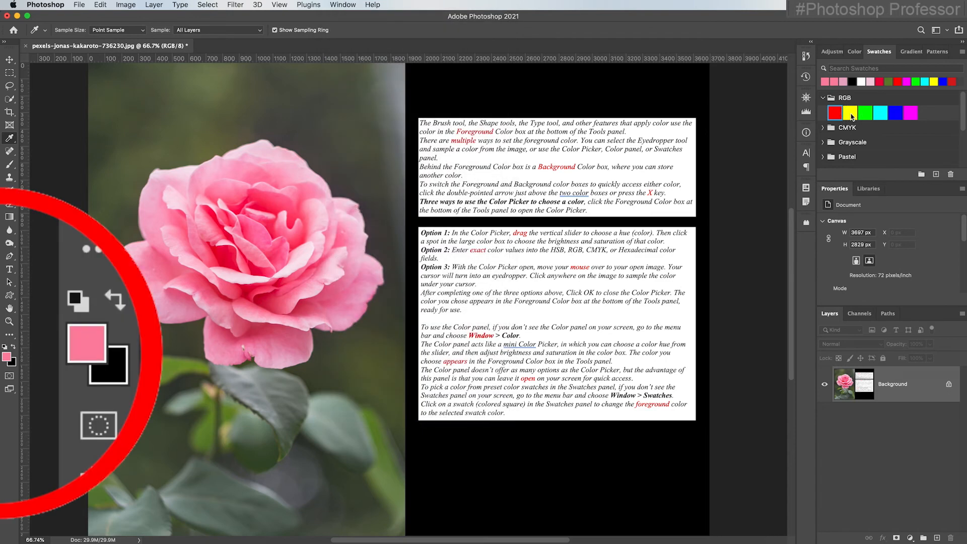
{"action": "left_click", "coordinate": [852, 116]}
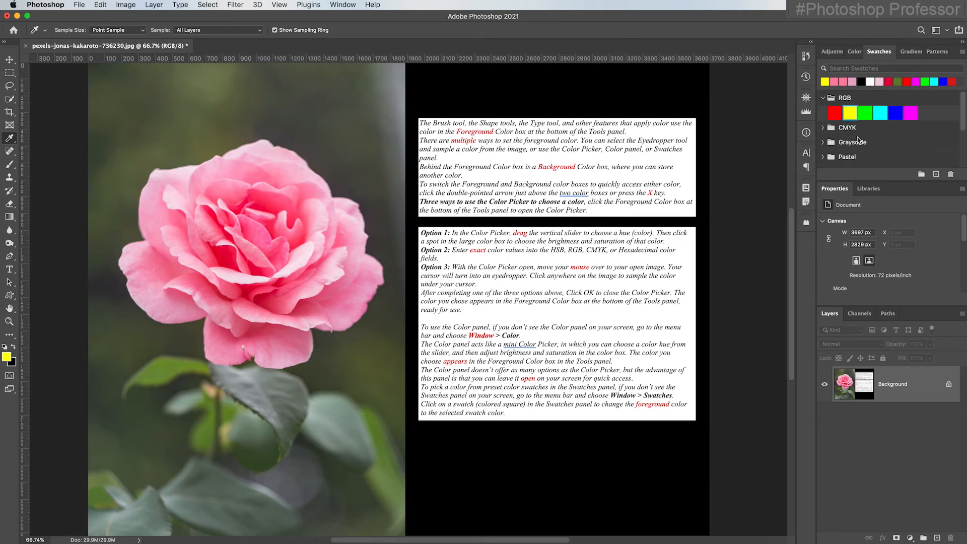
{"action": "left_click", "coordinate": [925, 81]}
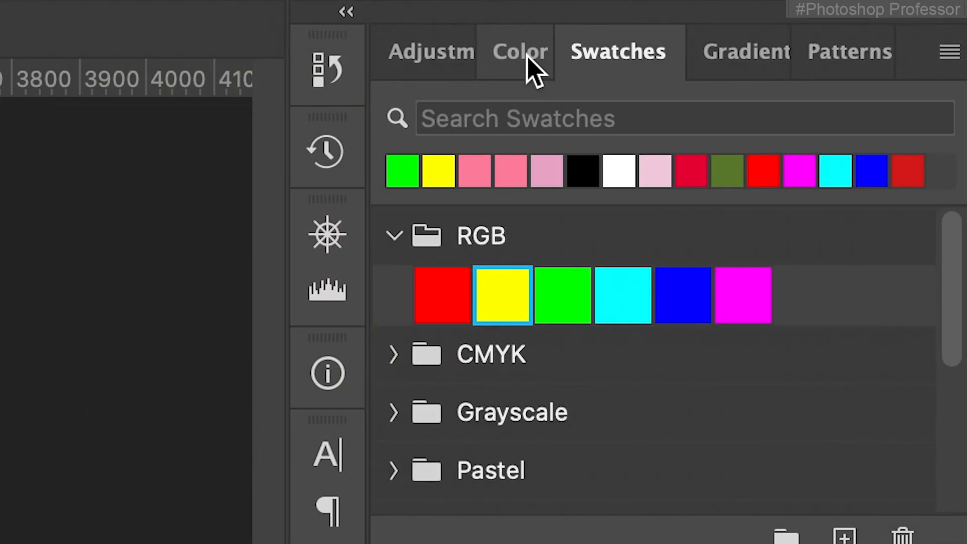
Switch to the Color panel and move its hue slider to cyan, then to red
{"action": "left_click", "coordinate": [521, 52]}
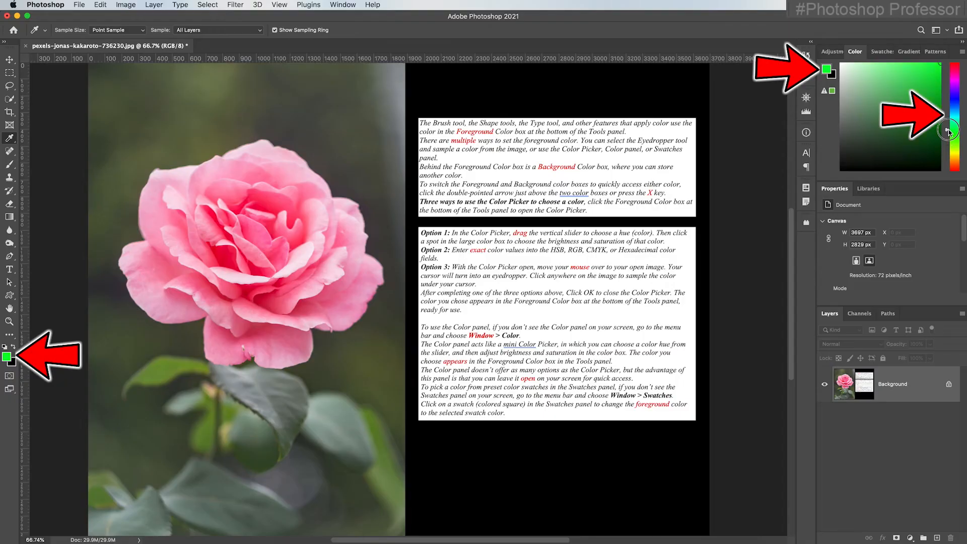
{"action": "mouse_move", "coordinate": [948, 132]}
{"action": "left_mouse_down"}
{"action": "mouse_move", "coordinate": [948, 98]}
{"action": "mouse_move", "coordinate": [948, 153]}
{"action": "mouse_move", "coordinate": [952, 93]}
{"action": "mouse_move", "coordinate": [953, 161]}
{"action": "mouse_move", "coordinate": [946, 103]}
{"action": "mouse_move", "coordinate": [947, 116]}
{"action": "left_mouse_up"}
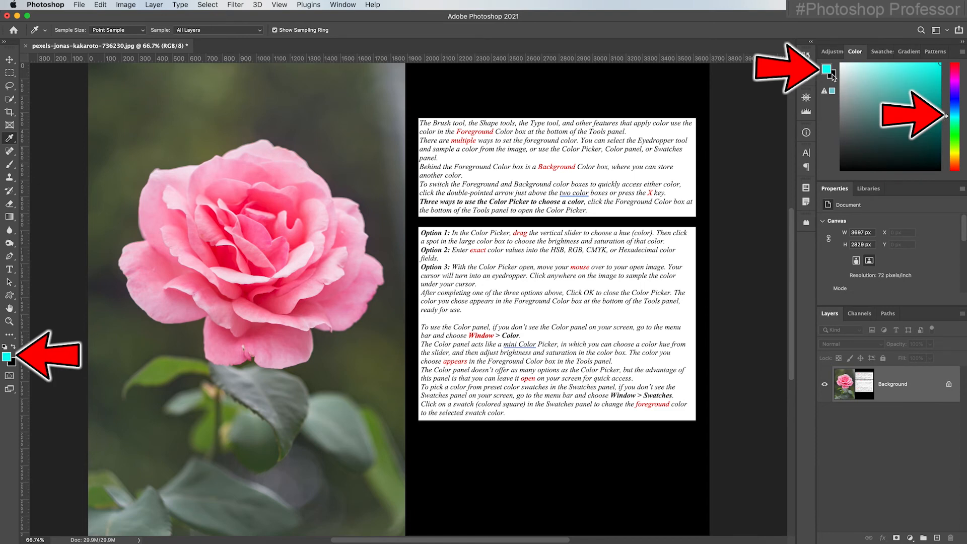
{"action": "scroll", "coordinate": [830, 77], "scroll_direction": "right", "scroll_amount": 1}
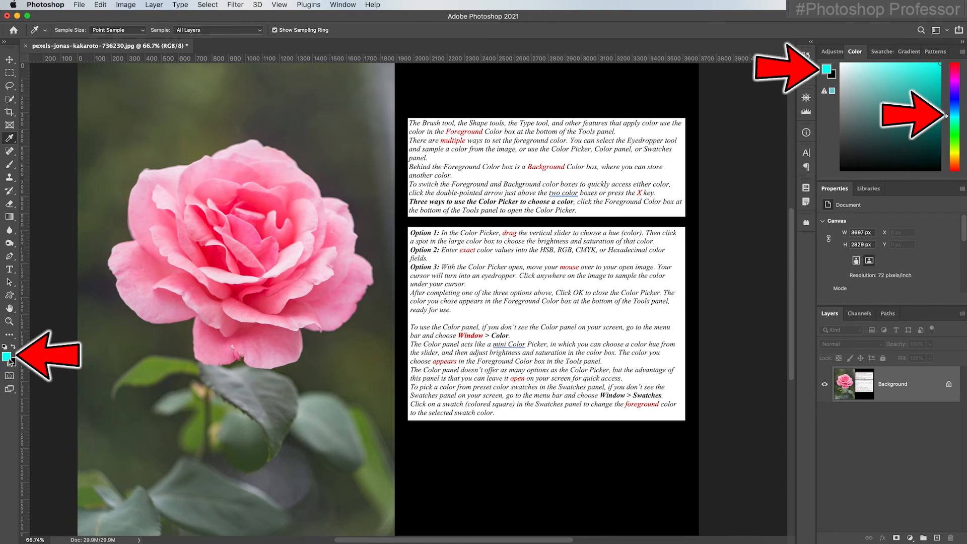
{"action": "left_click_drag", "start_coordinate": [949, 116], "coordinate": [947, 63]}
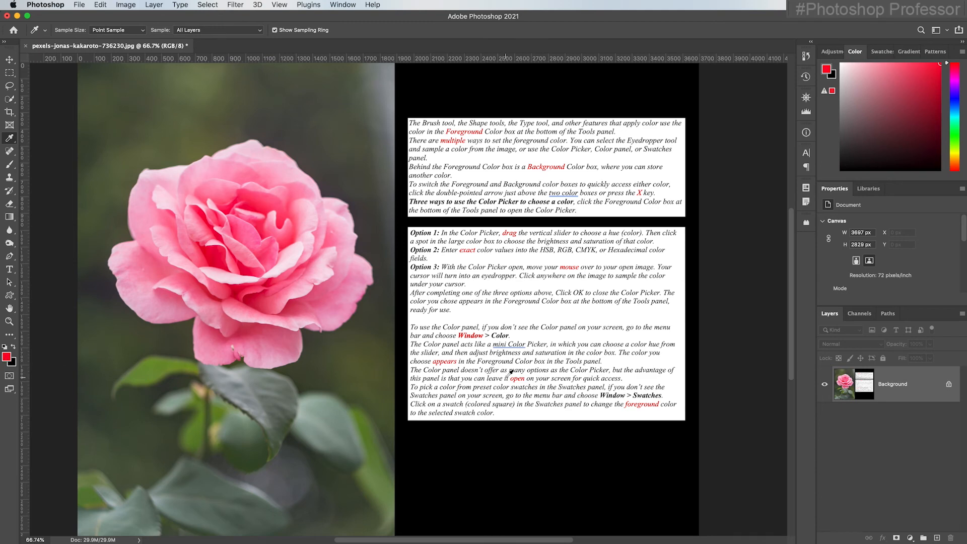
Pick a dark red shade in the Color panel's field, then return to the Swatches panel
{"action": "left_click", "coordinate": [911, 76]}
{"action": "left_click", "coordinate": [877, 120]}
{"action": "left_click", "coordinate": [872, 84]}
{"action": "left_click", "coordinate": [909, 77]}
{"action": "left_click_drag", "start_coordinate": [910, 77], "coordinate": [897, 99]}
{"action": "left_click", "coordinate": [880, 53]}
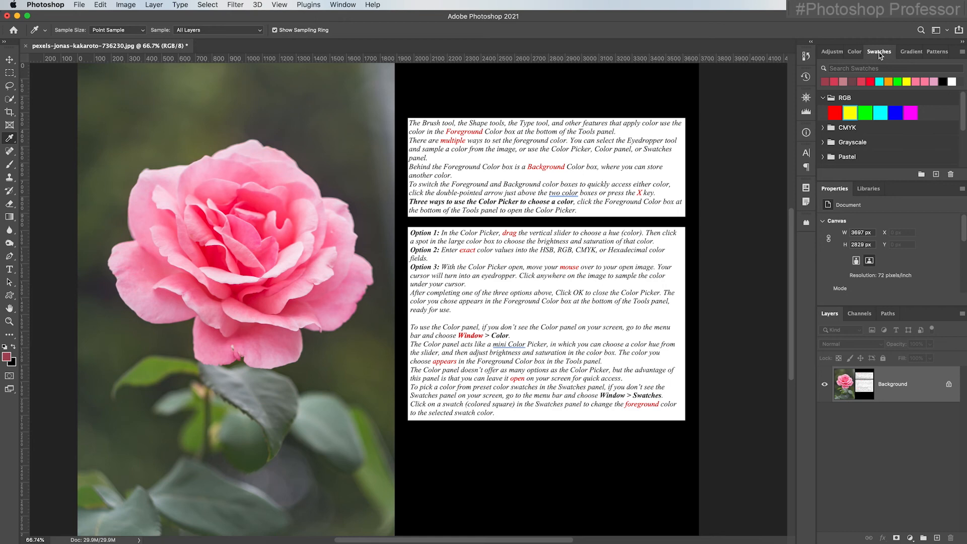
Choose the cyan RGB swatch as the foreground colour
{"action": "left_click", "coordinate": [342, 5]}
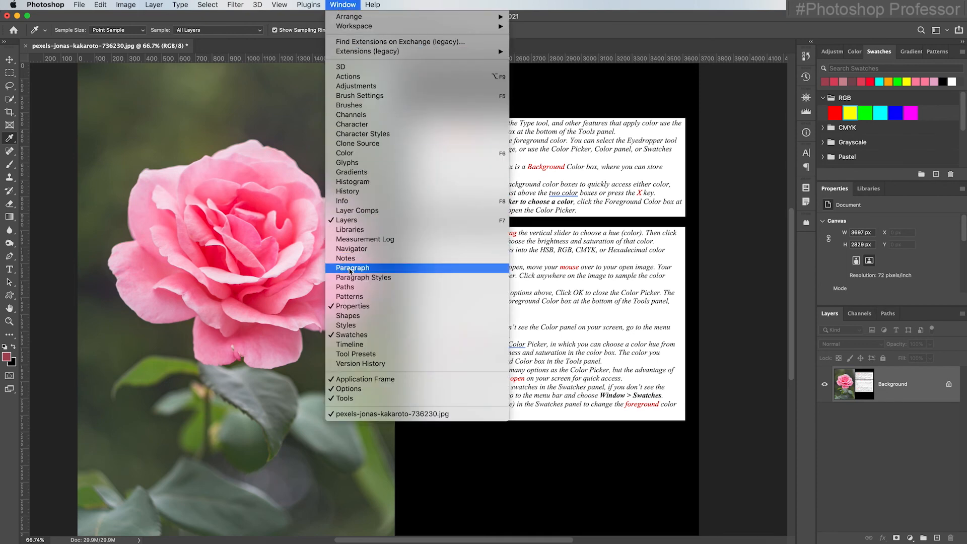
{"action": "left_click", "coordinate": [722, 362]}
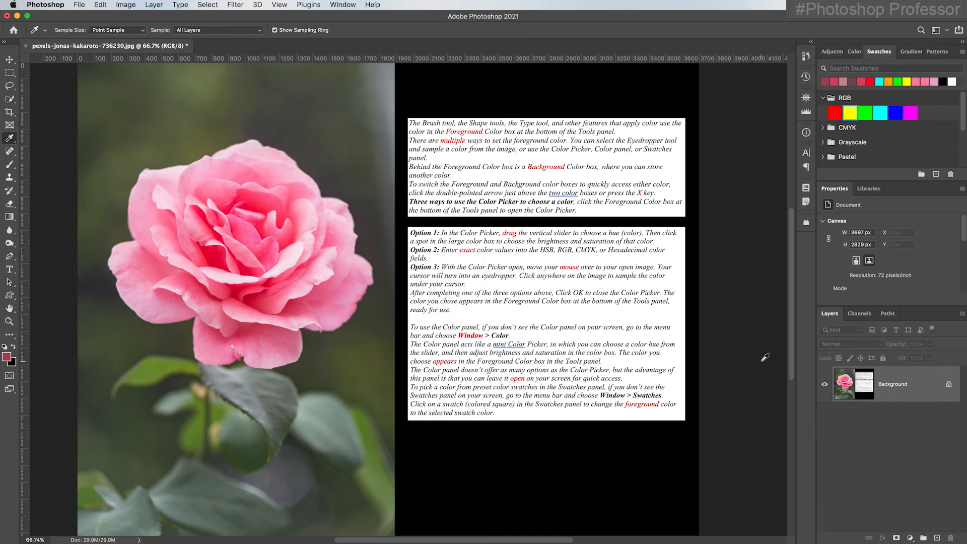
{"action": "left_click", "coordinate": [881, 112]}
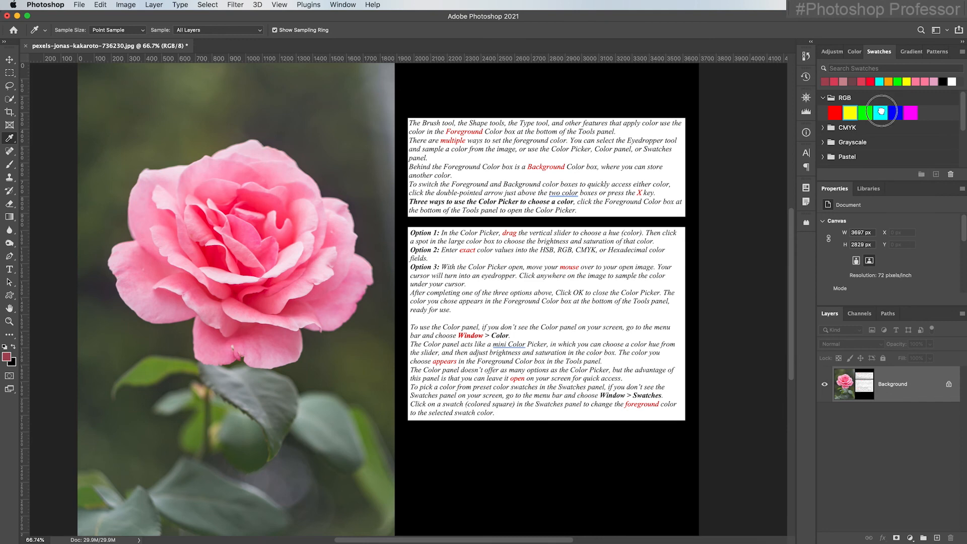